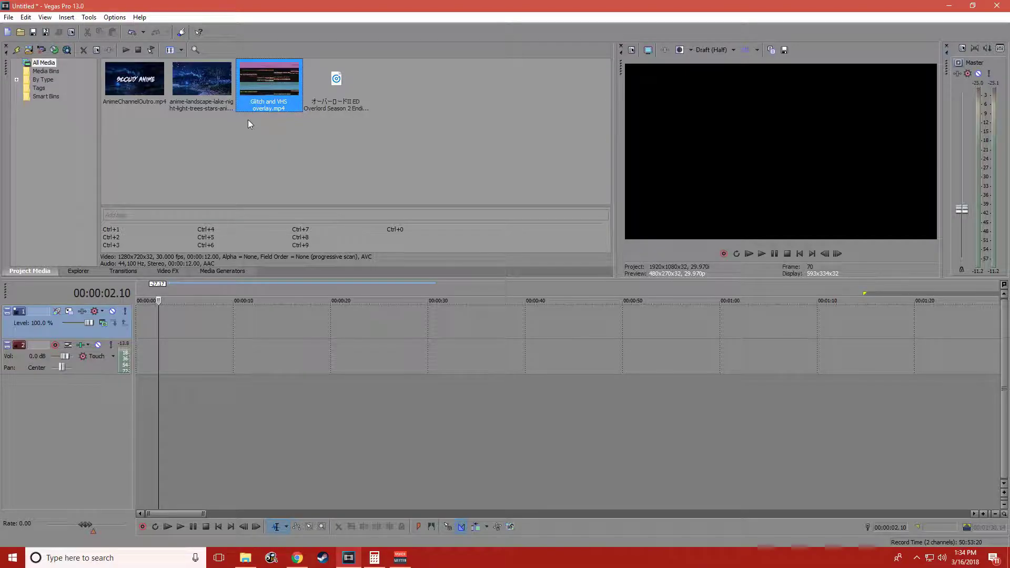
Look over the imported project media and browse the list of available video effects
left_click(361, 103)
left_click(223, 109)
left_click(239, 148)
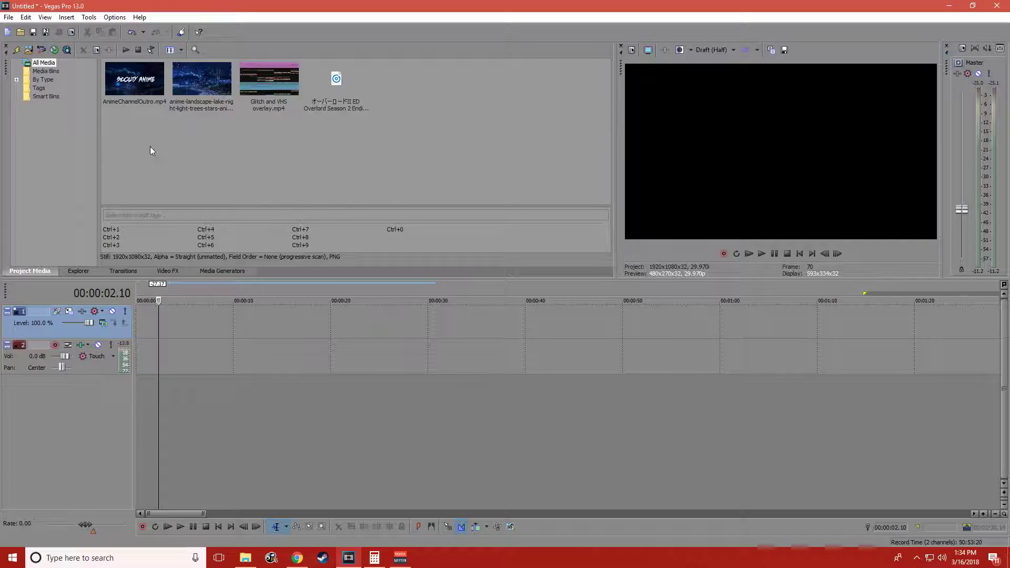
left_click(164, 90)
left_click(258, 181)
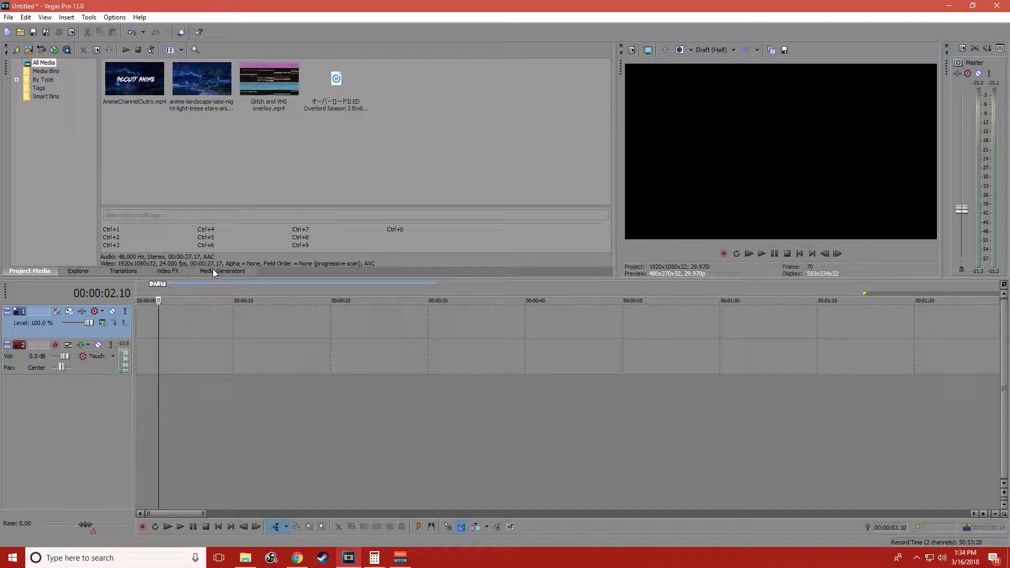
left_click(172, 273)
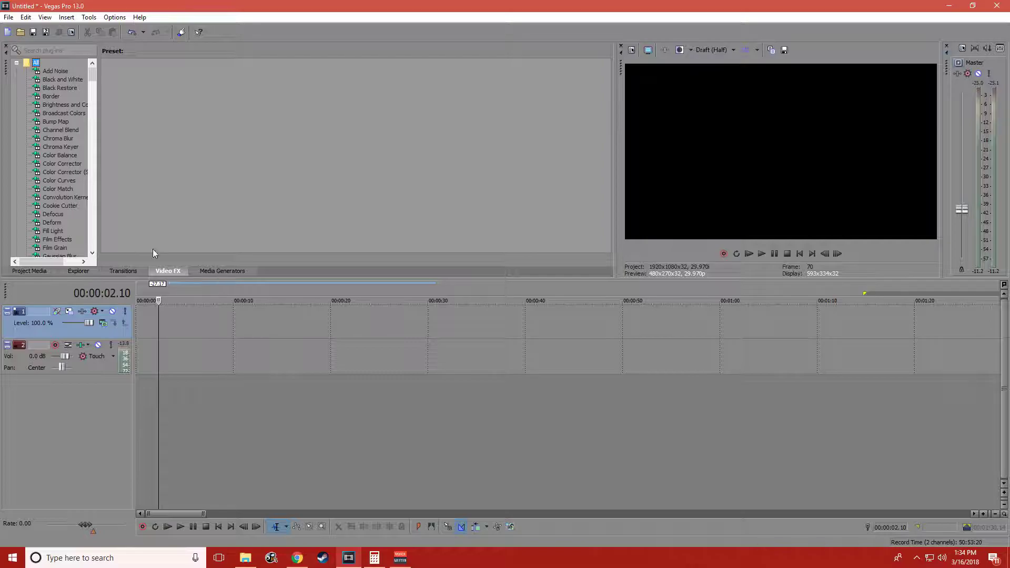
left_click_drag(93, 74, 91, 154)
scroll(53, 184, "down", 20)
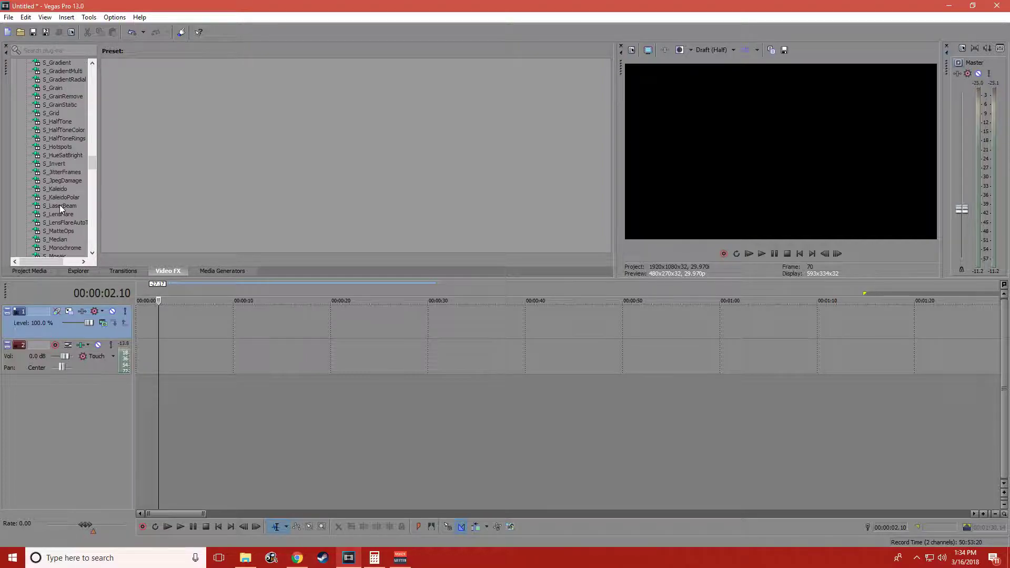
left_click(51, 271)
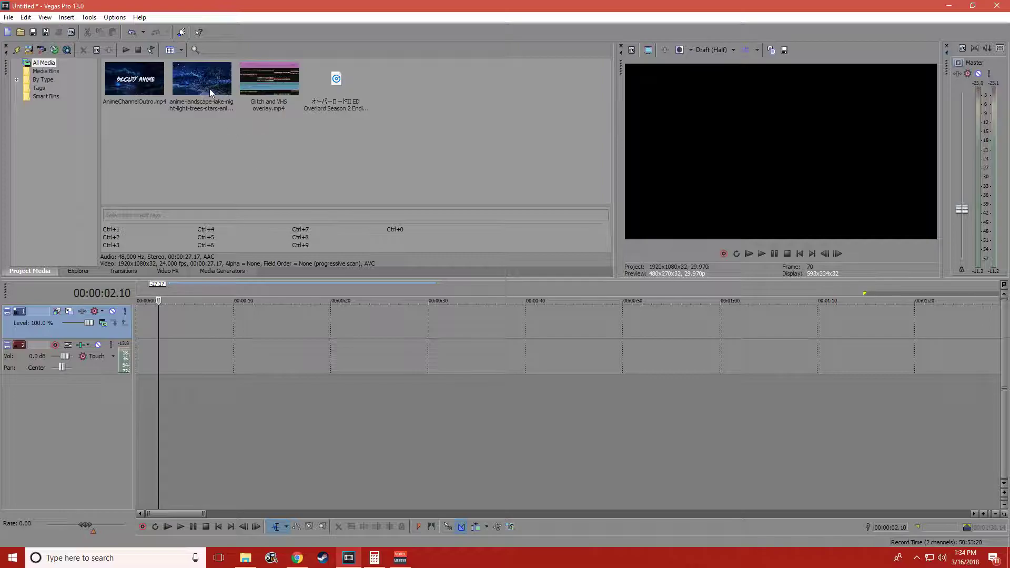
Place the anime landscape image on the video track and the Overlord Season 2 ending song at the start of the audio track
left_click_drag(216, 99, 222, 188)
left_click_drag(170, 330, 171, 331)
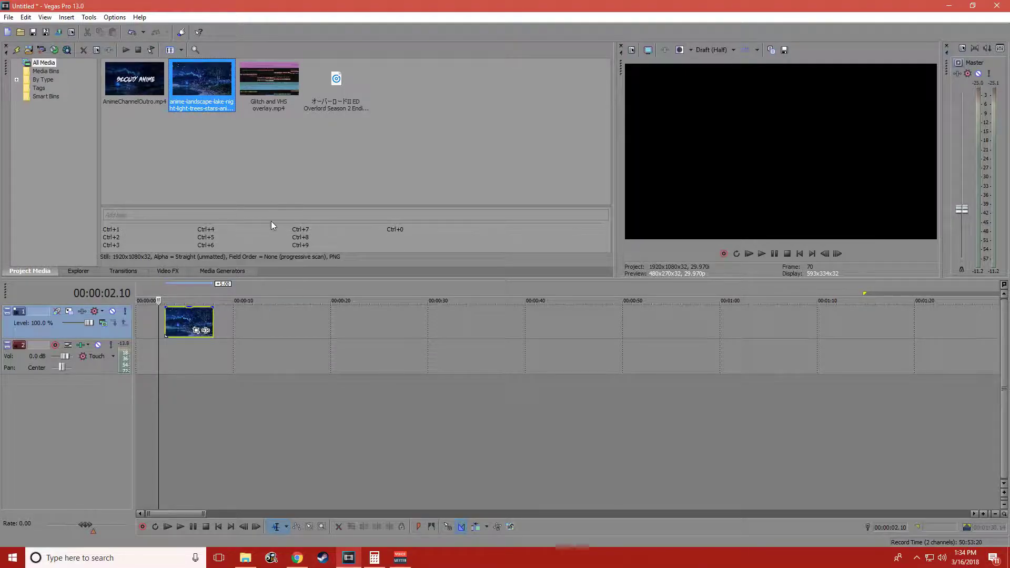
left_click_drag(342, 93, 137, 353)
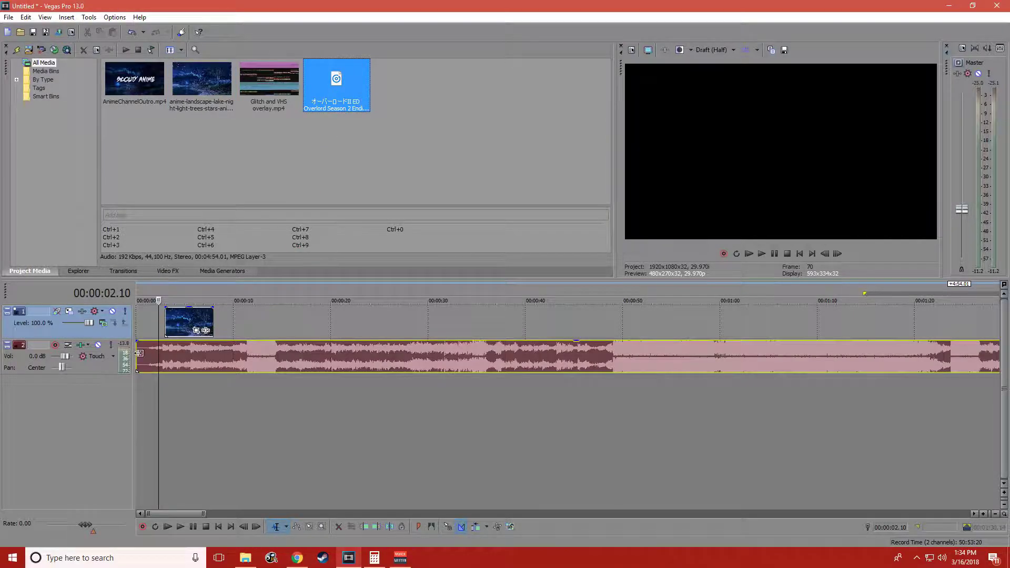
Lower the master volume to -29.2 dB and play the song from near its beginning
scroll(178, 357, "down", 5)
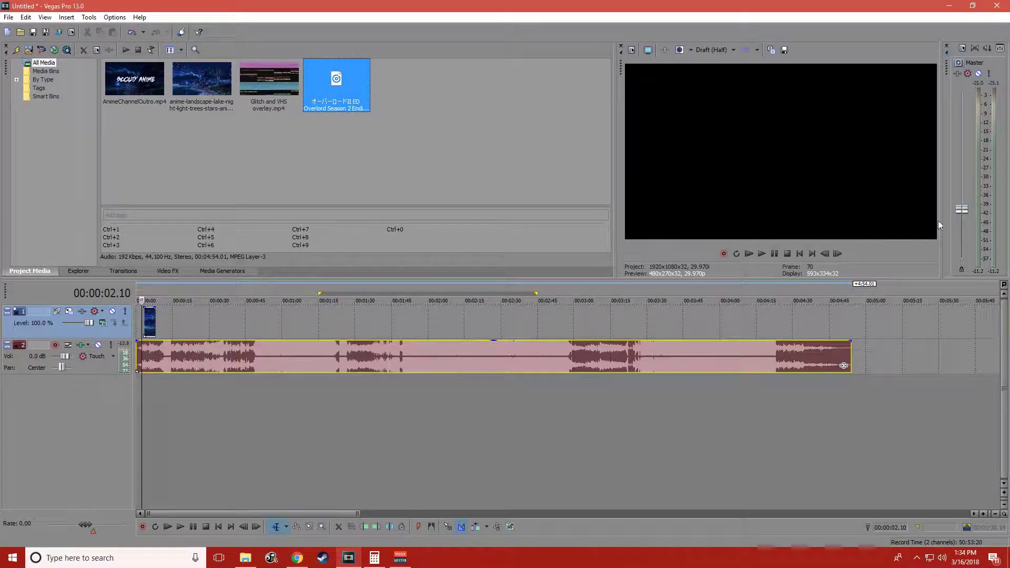
left_click(960, 212)
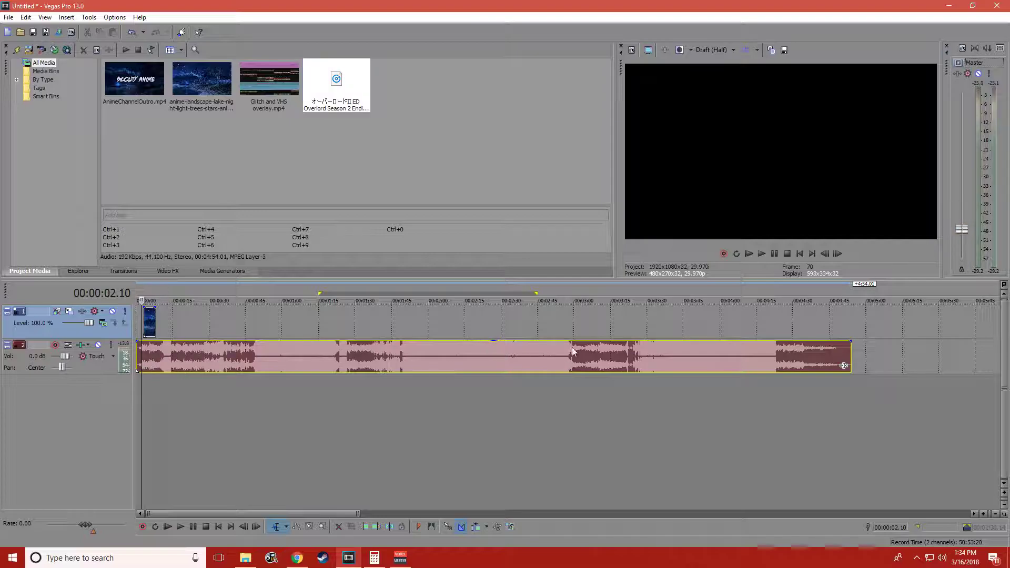
scroll(143, 353, "up", 6)
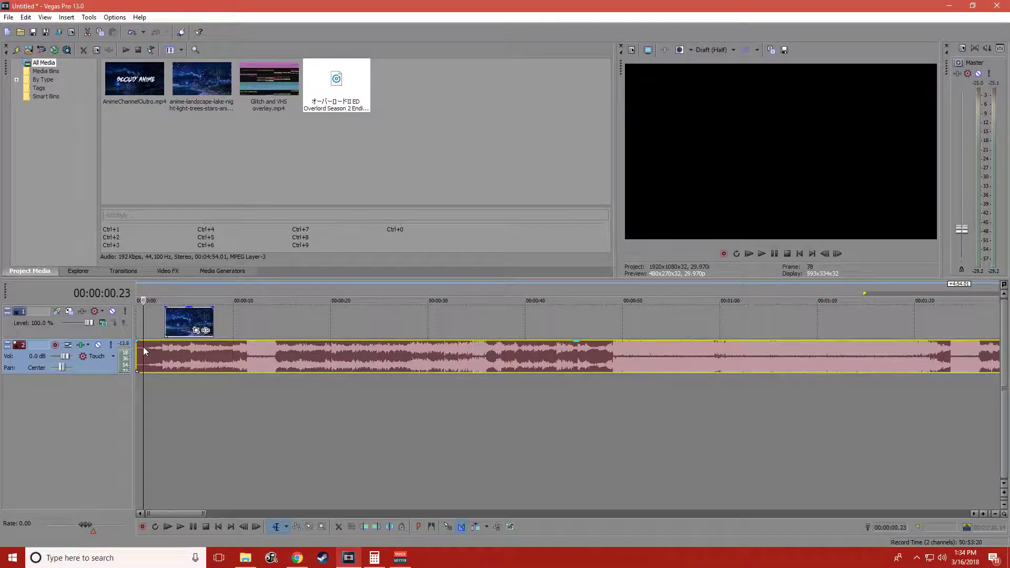
left_click(143, 346)
key("space")
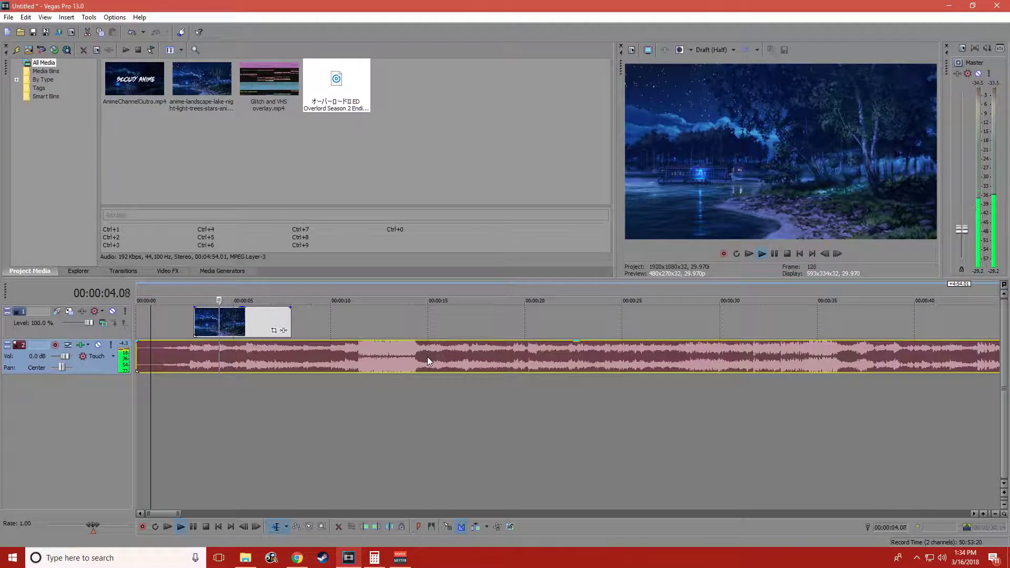
Trim the song to end at 00:00:27.06 and fade it out over about its last five seconds
left_click(427, 357)
left_click(352, 355)
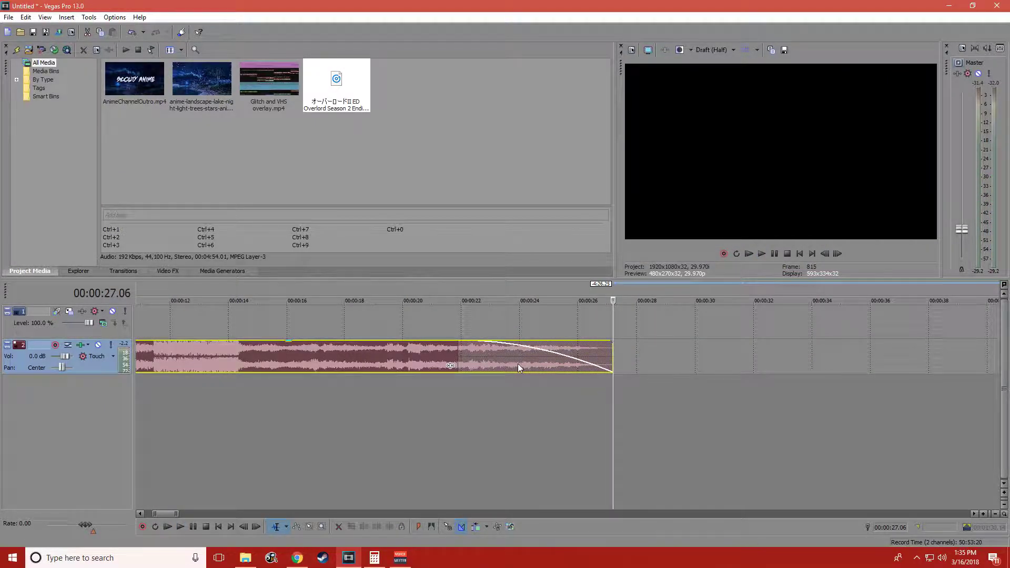
scroll(518, 363, "down", 3)
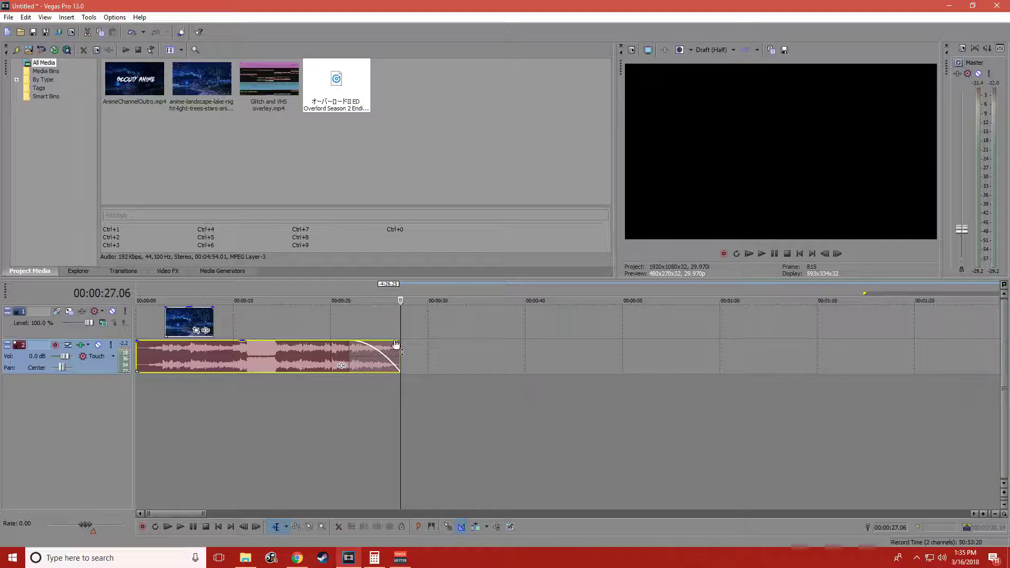
Extend the landscape image from about 00:00:01.16 to nearly the song's end, with a matching fade-out
left_click_drag(199, 328, 359, 308)
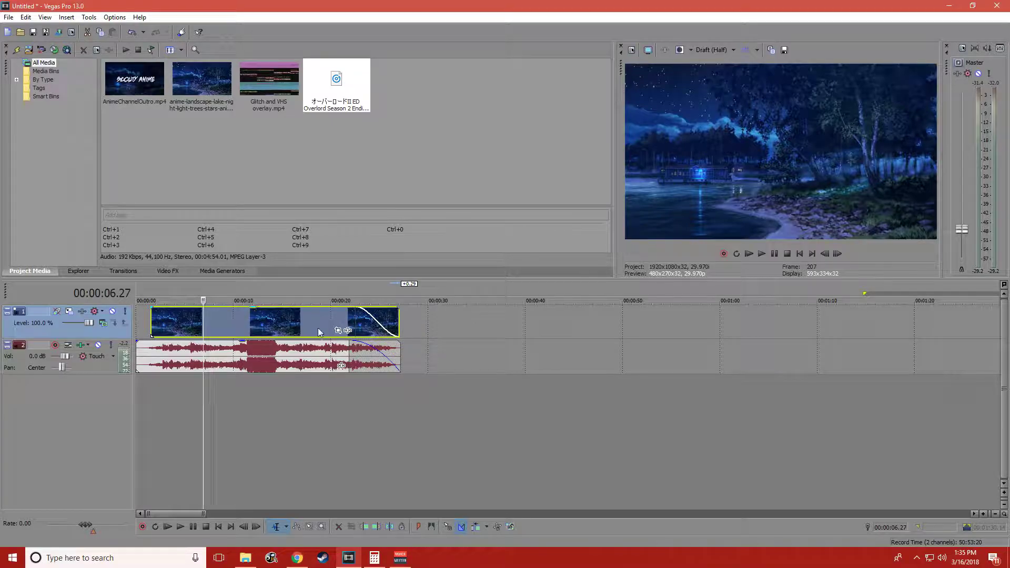
left_click(151, 317)
scroll(155, 332, "up", 3)
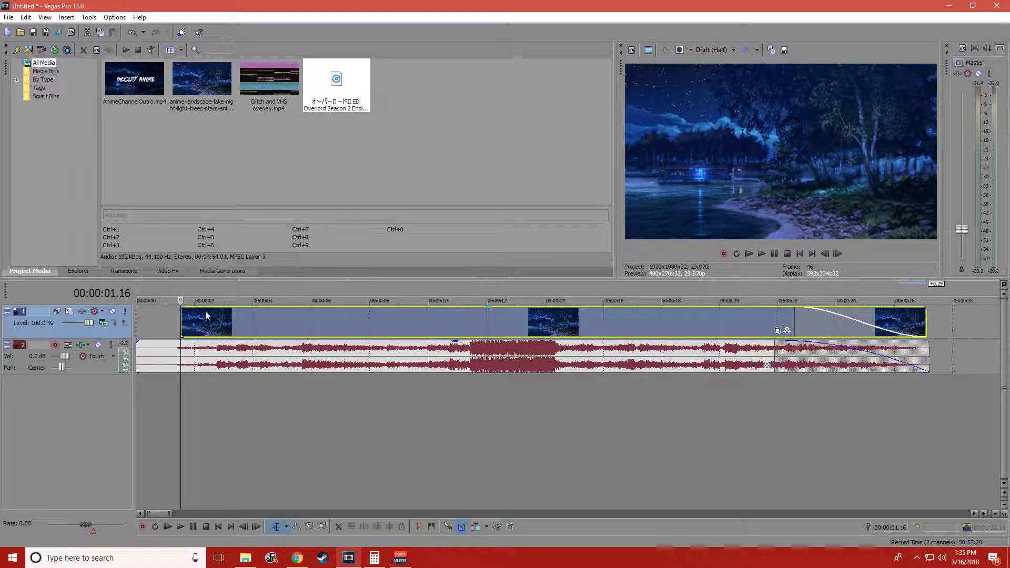
Play the song's opening and trim the landscape image's start to the first beat at about 00:00:02.22
left_click(158, 322)
key("space")
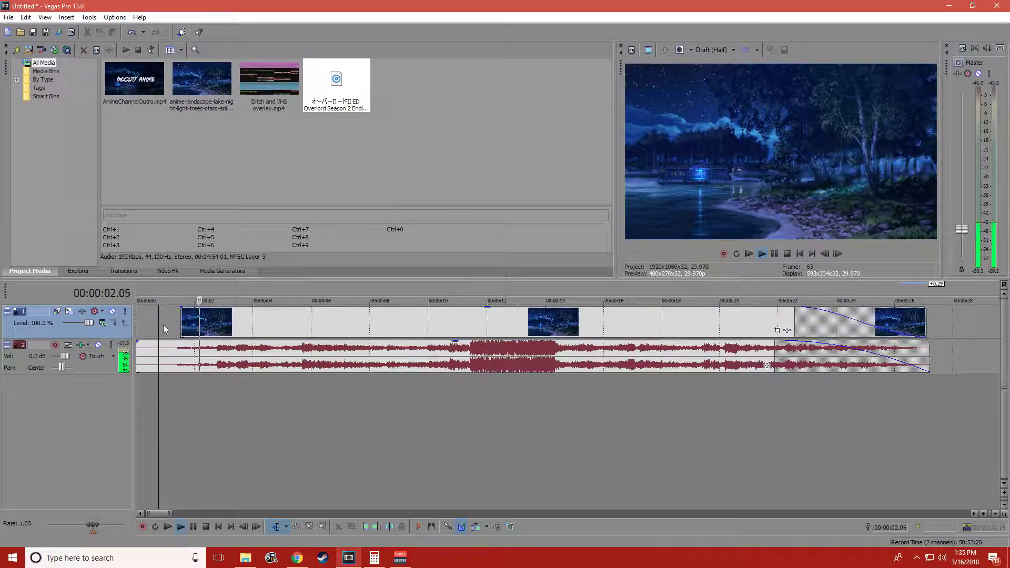
key("space")
left_click_drag(180, 326, 216, 327)
key("space")
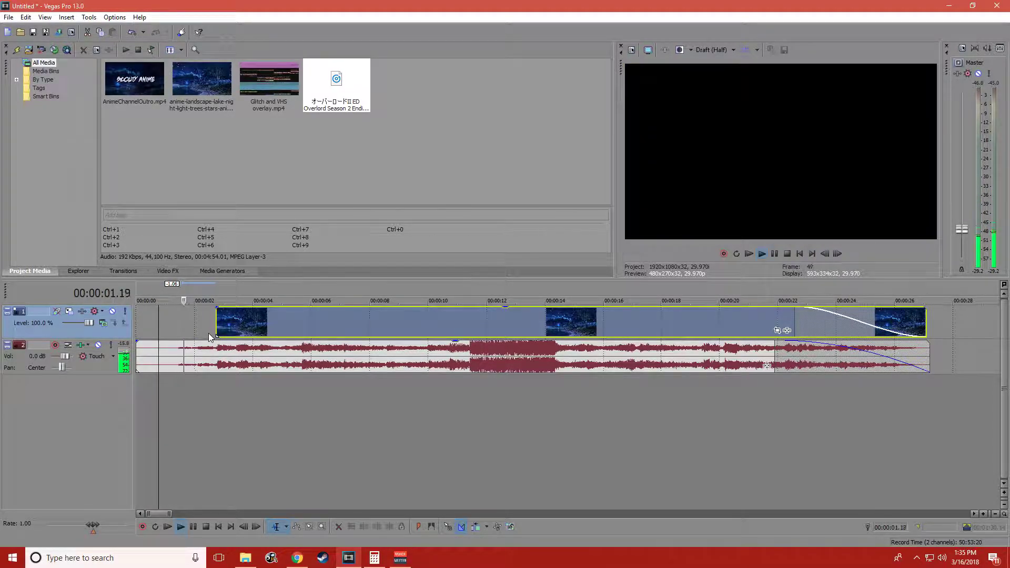
left_click(217, 338)
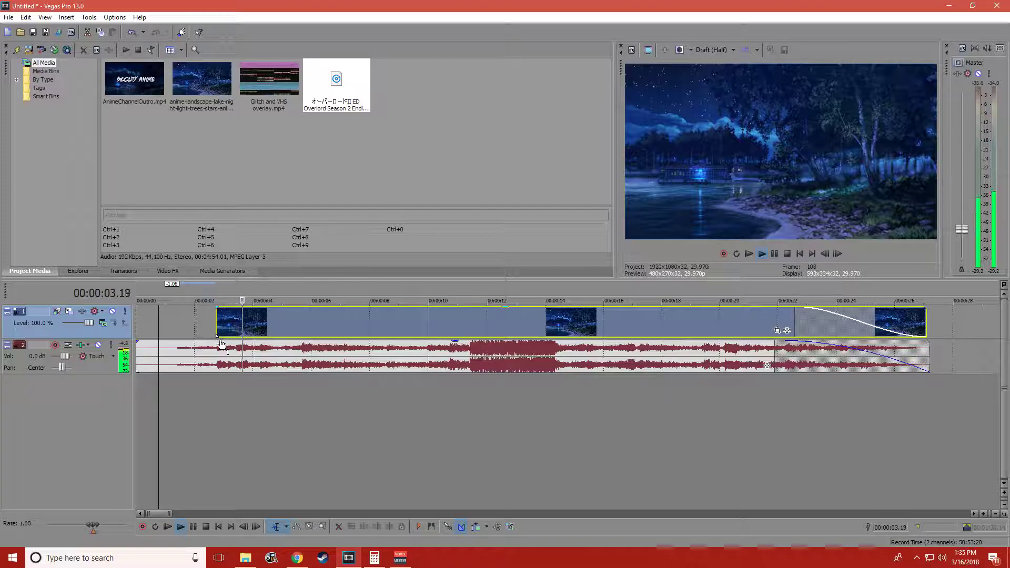
scroll(210, 331, "down", 2)
key("space")
key("space")
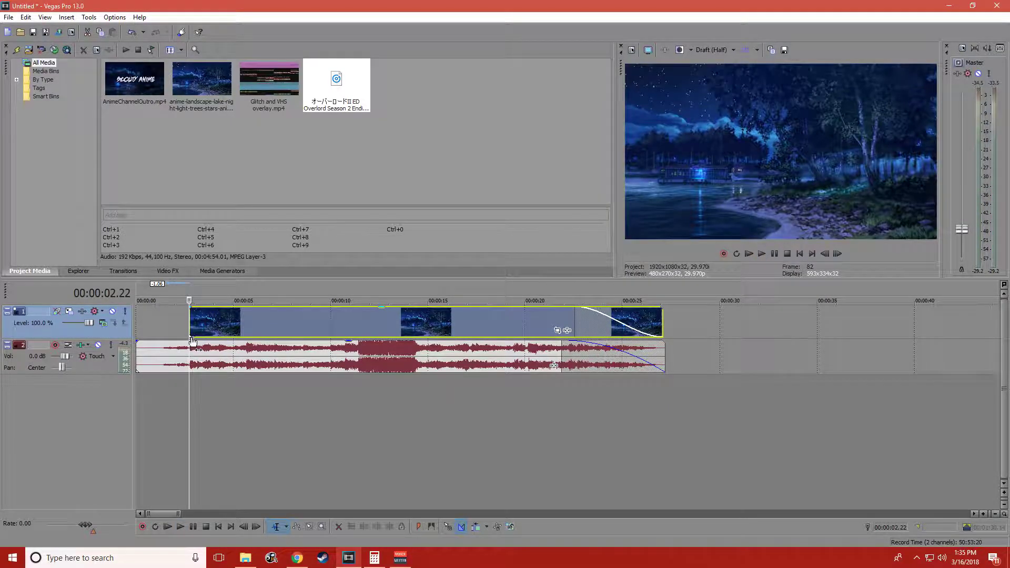
key("space")
Try a Pan/Crop zoom on the landscape image with a keyframe at 00:00:00.03 cropped to about 1,468 × 826, and play it back
left_click(178, 273)
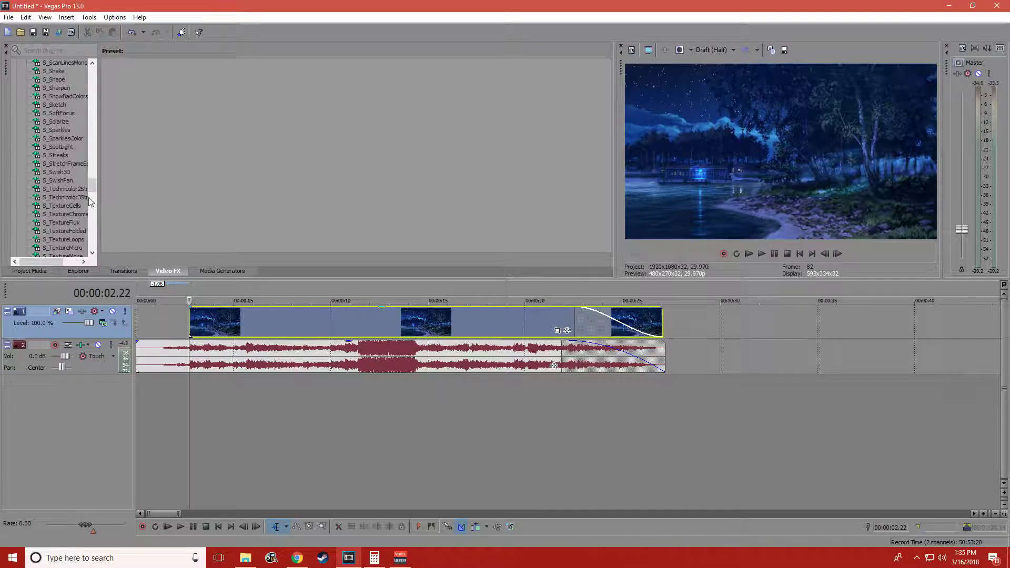
scroll(63, 220, "up", 7)
left_click(557, 331)
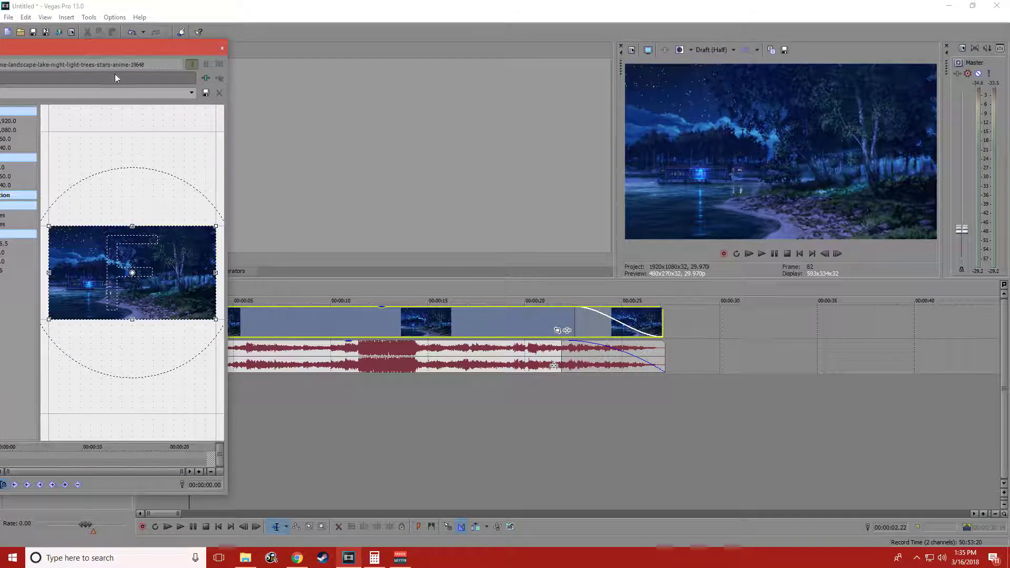
left_click_drag(129, 49, 388, 42)
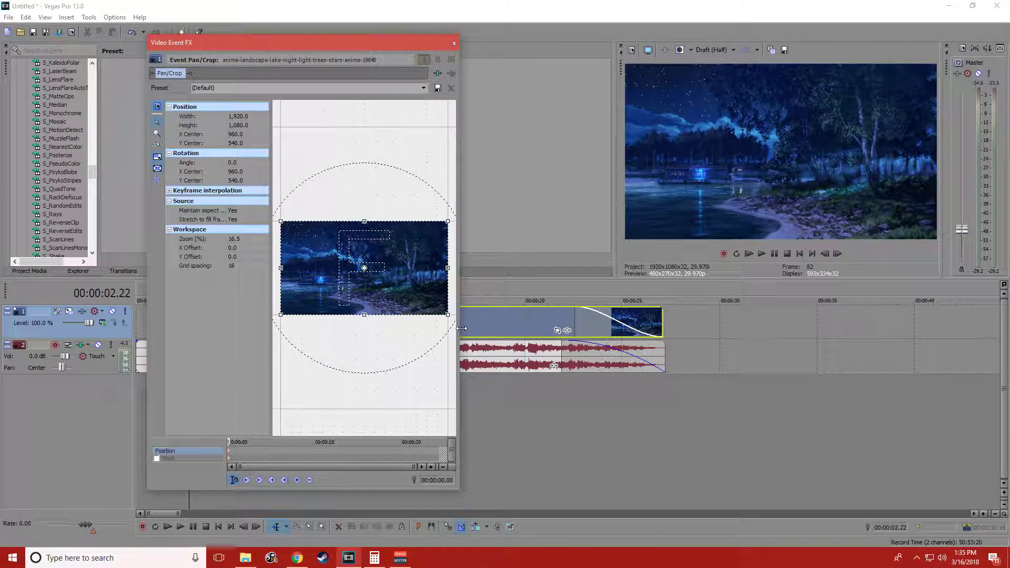
left_click_drag(527, 331, 586, 332)
left_click(231, 454)
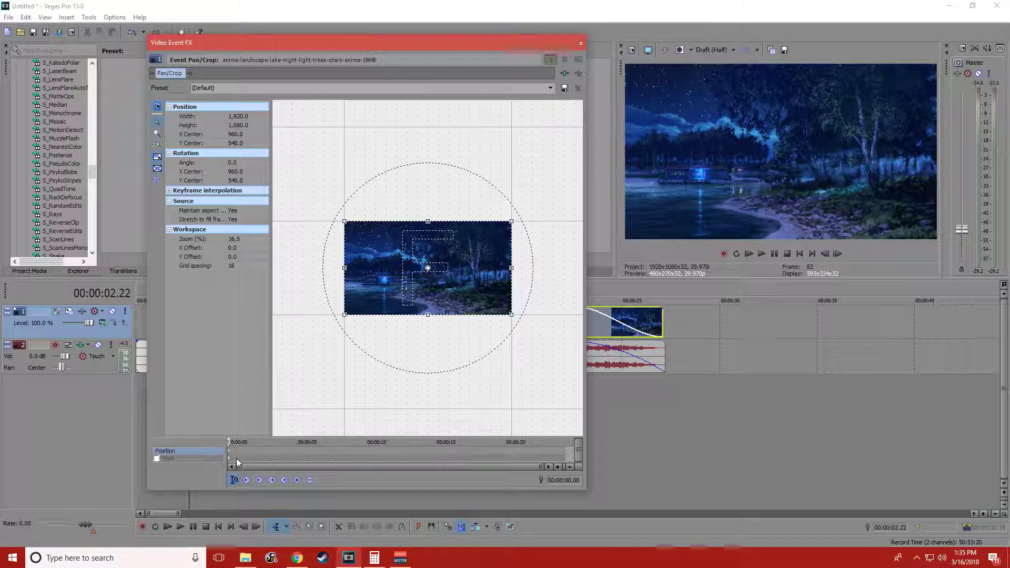
scroll(236, 458, "up", 5)
scroll(277, 462, "up", 3)
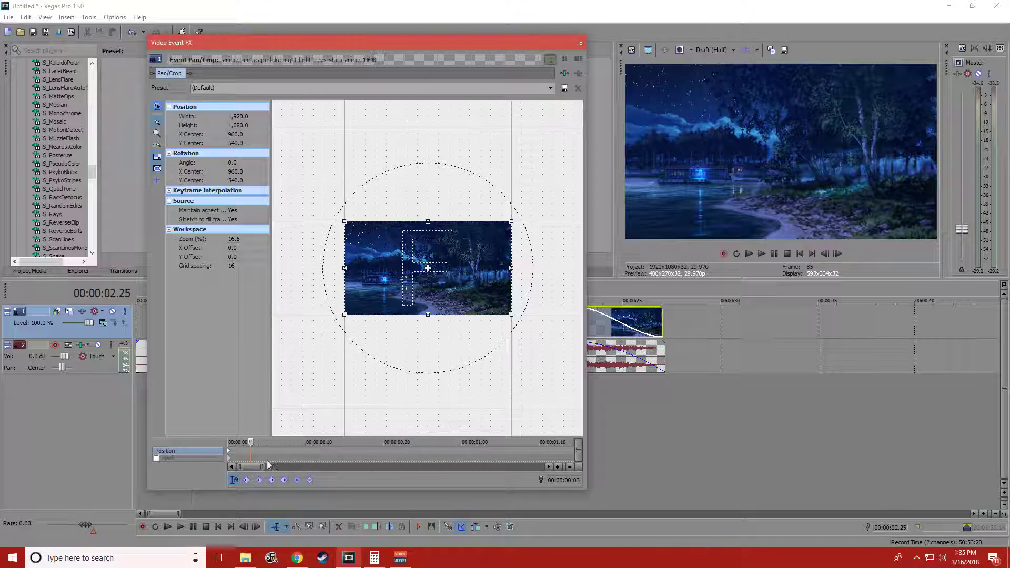
left_click(297, 480)
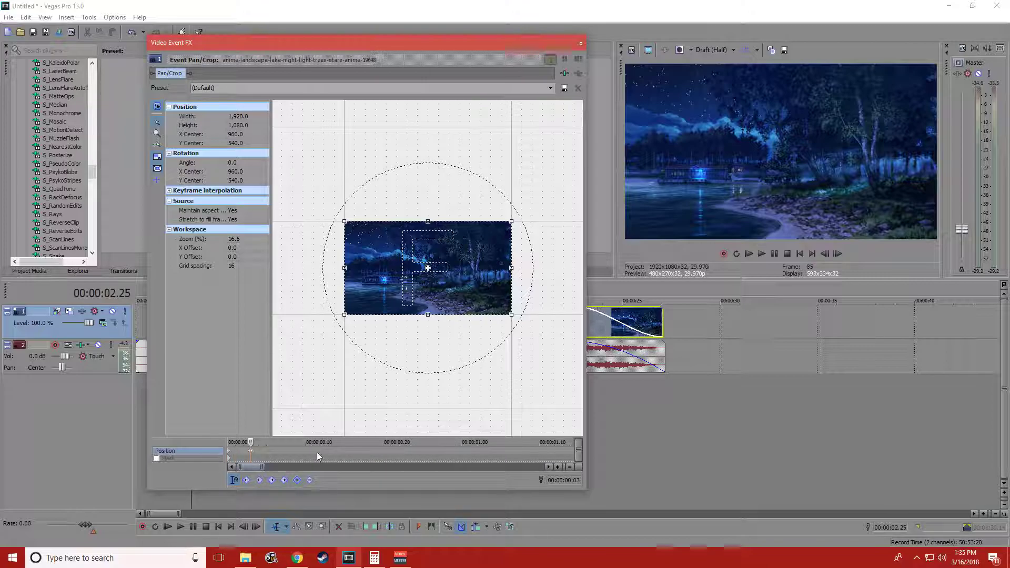
left_click_drag(514, 317, 489, 306)
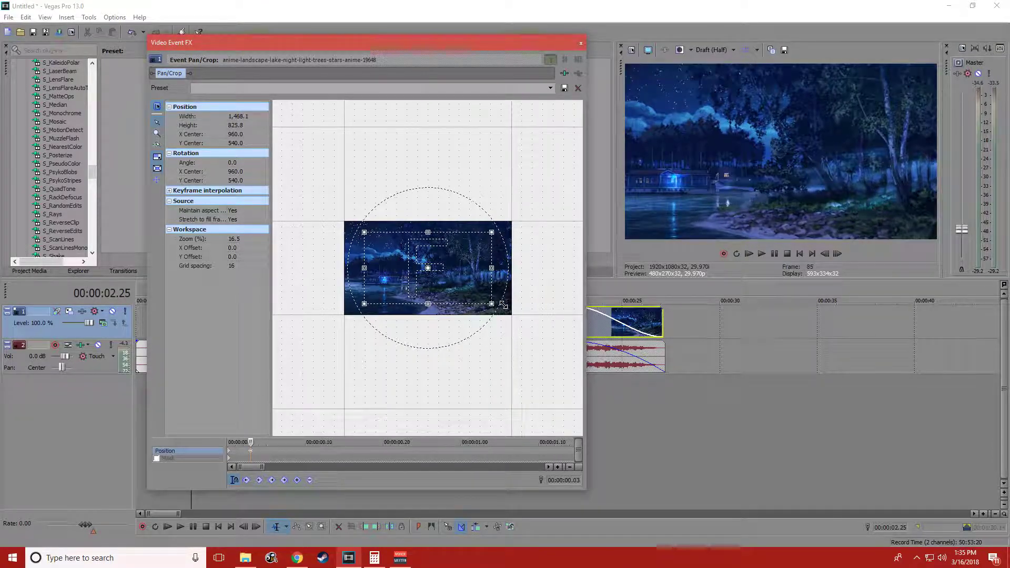
left_click(580, 44)
left_click(176, 390)
key("space")
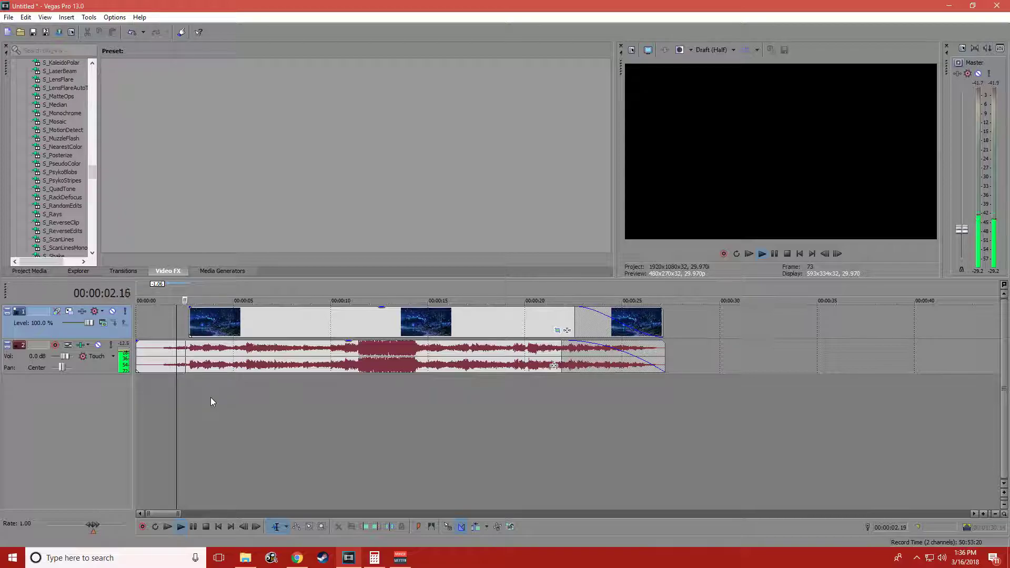
Return the landscape image's Pan/Crop to the full 1,920 × 1,080 frame without the zoom keyframe
left_click(567, 331)
scroll(233, 455, "up", 3)
left_click(233, 455)
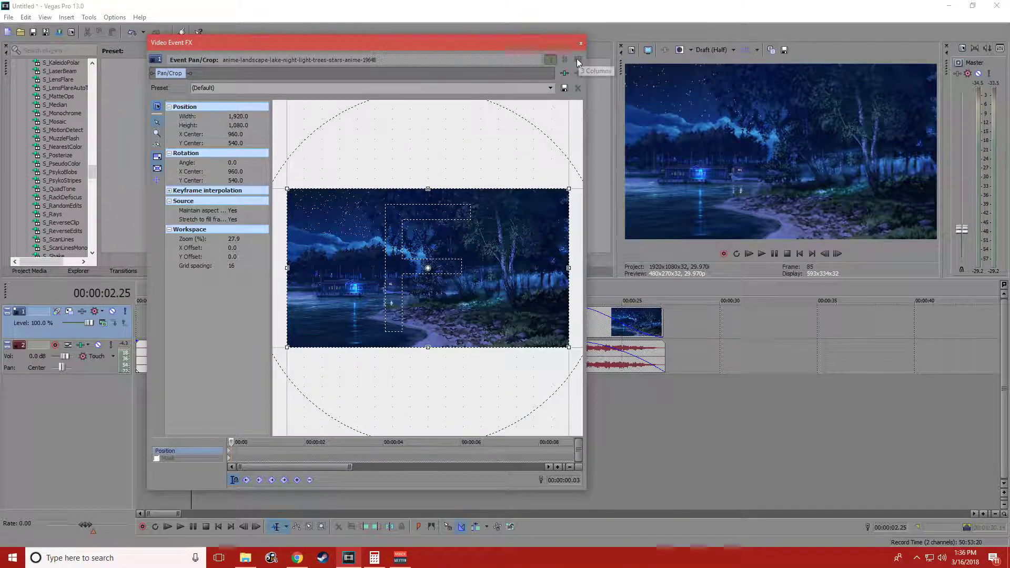
left_click(580, 43)
Find the S_BlurMoCurves video effect and apply it to the landscape image
scroll(68, 167, "up", 5)
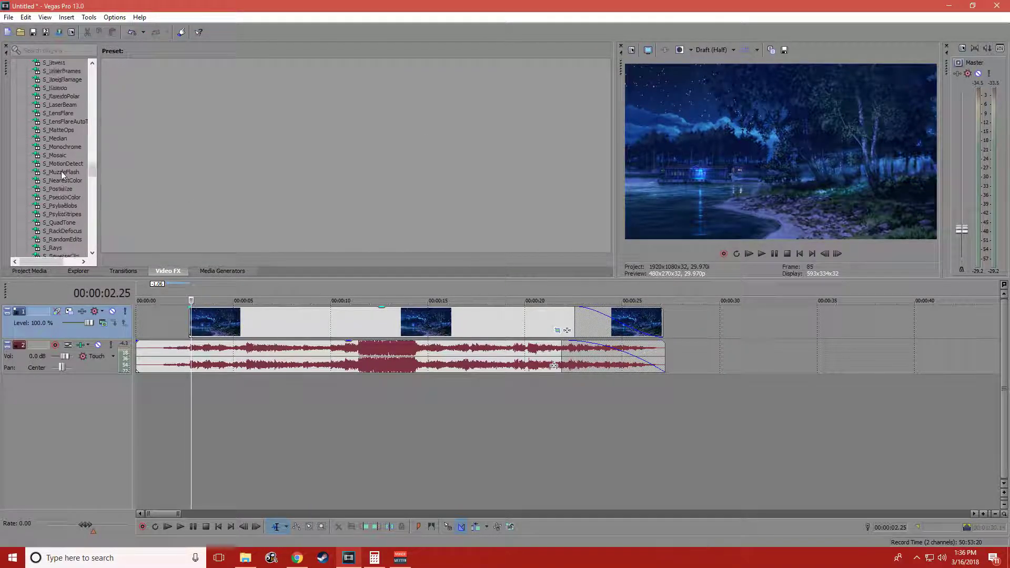
scroll(84, 183, "up", 10)
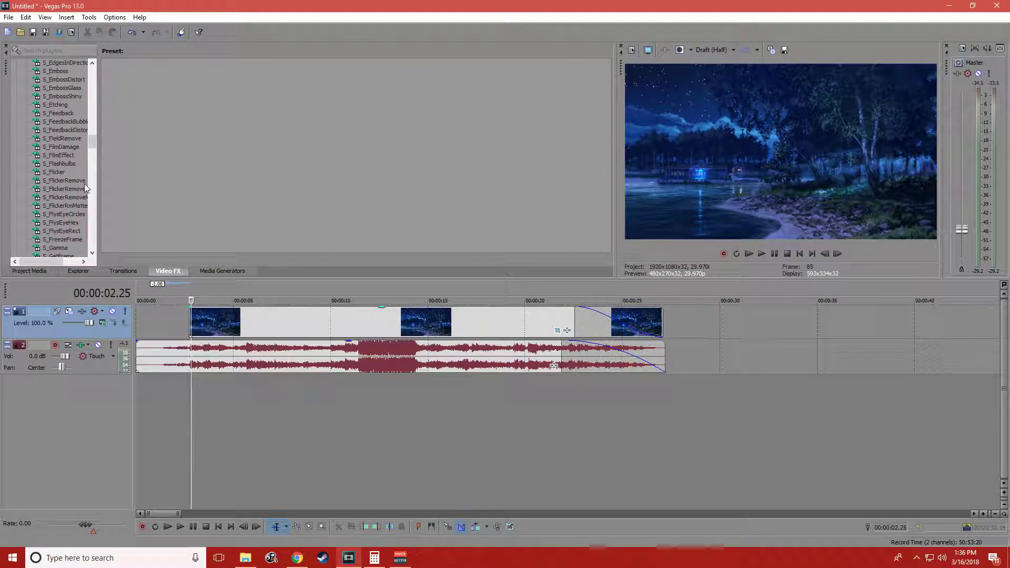
scroll(87, 187, "up", 10)
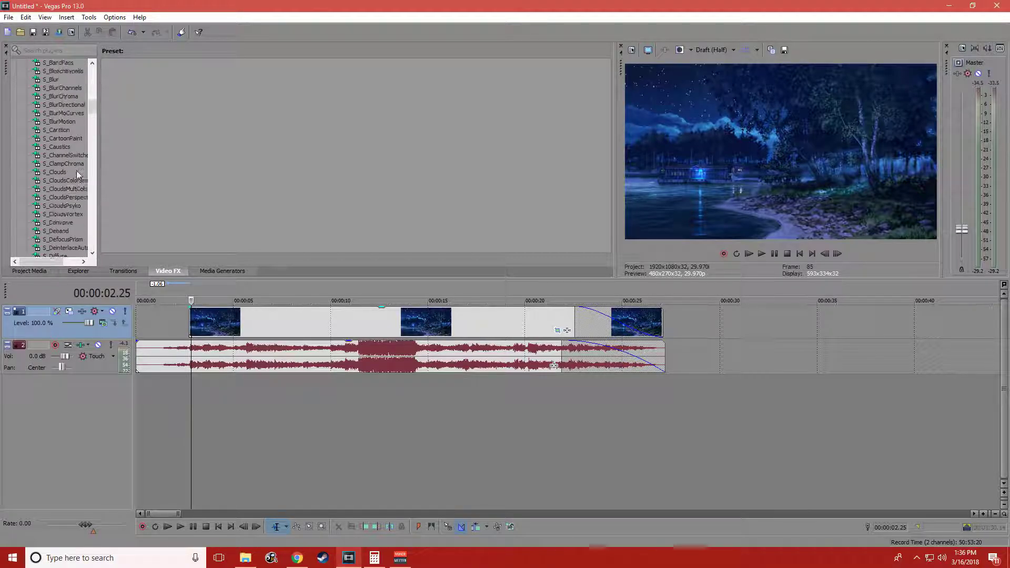
left_click_drag(66, 111, 217, 320)
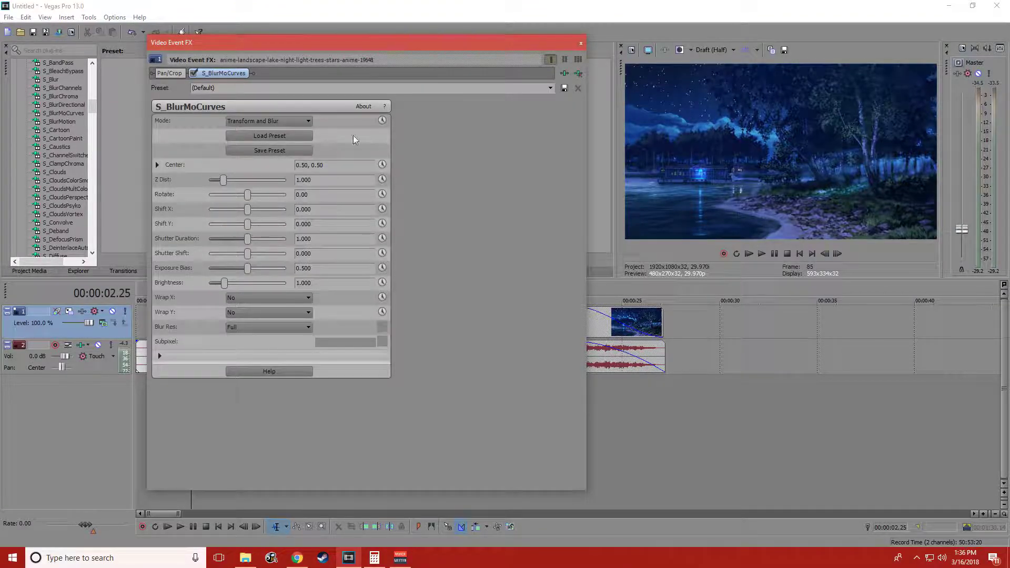
Animate Z Dist with keyframes at 00:00:00.00 and 00:00:00.03, the second set to 1.033, and move the effect's center to 0.28, 0.37
left_click(382, 180)
left_click(240, 412)
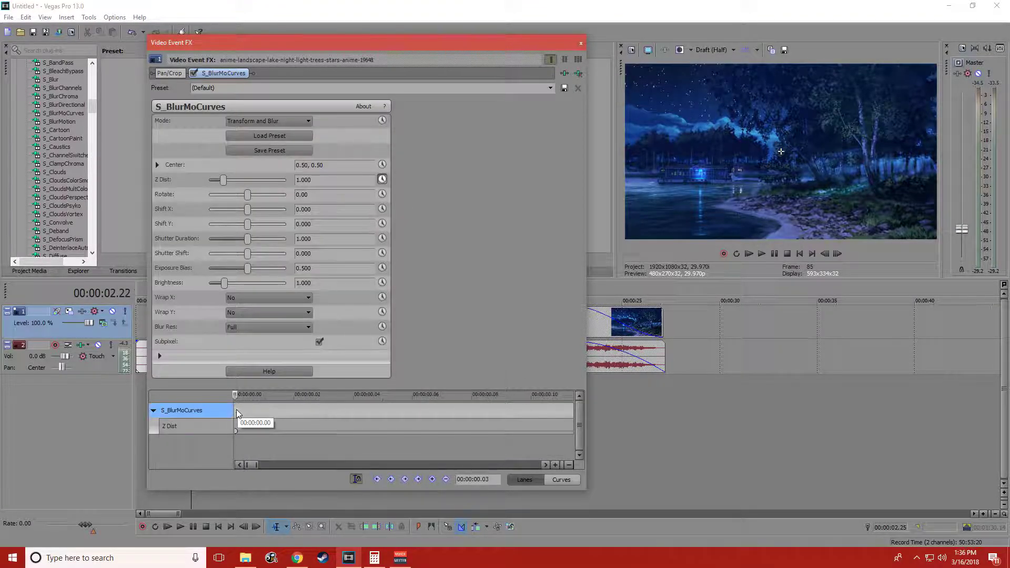
left_click(432, 479)
left_click_drag(223, 184, 225, 185)
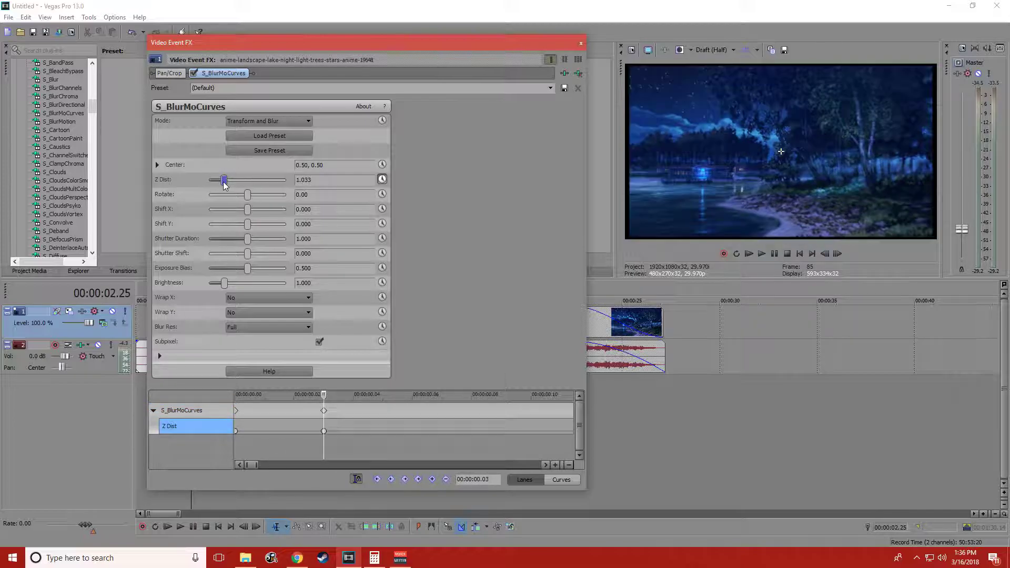
left_click_drag(780, 158, 717, 179)
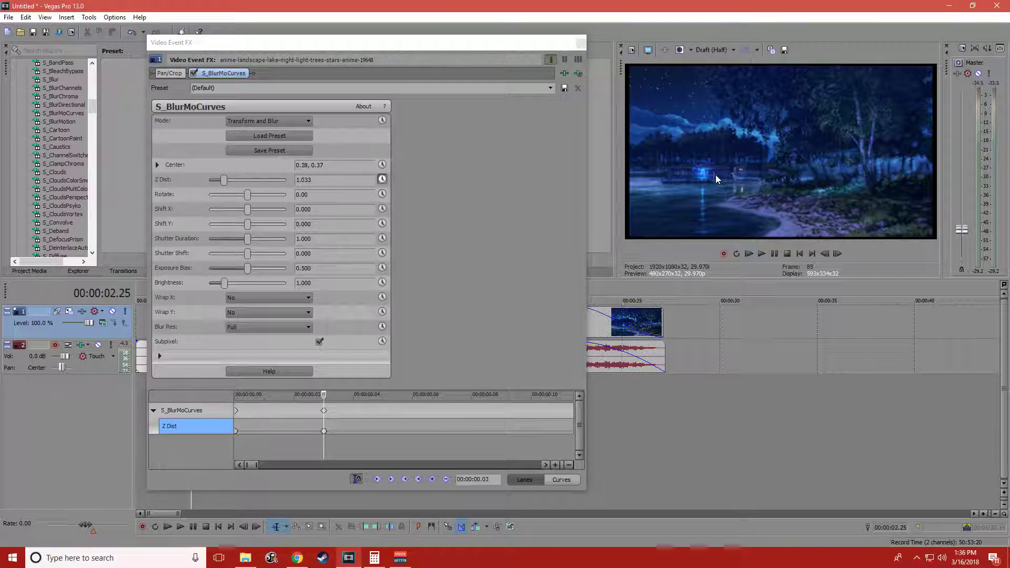
Set Z Dist at the 00:00:00.03 keyframe of S_BlurMoCurves to 0.733 and play back the start of the landscape image
left_click(218, 183)
left_click_drag(219, 185, 217, 182)
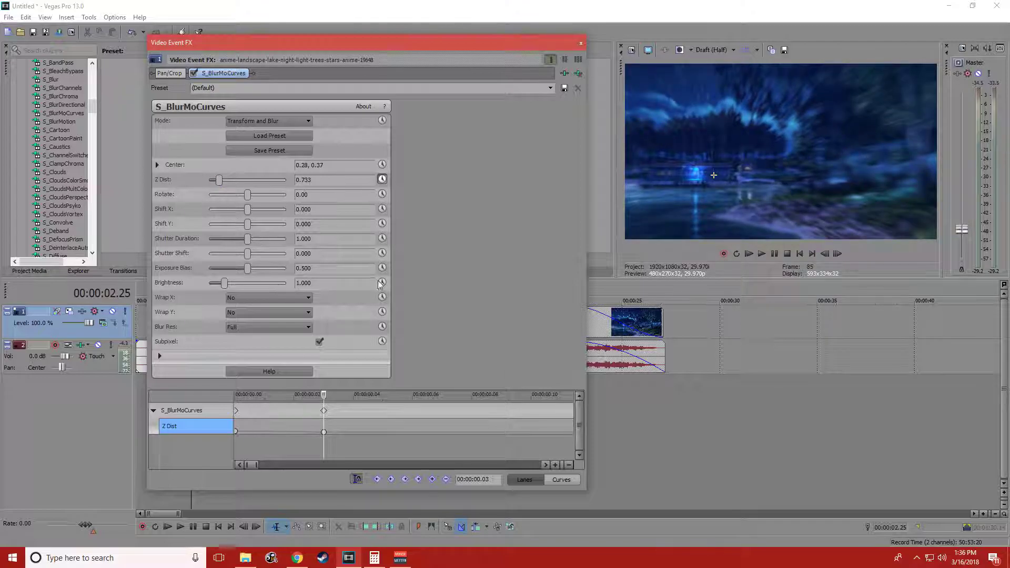
left_click(581, 43)
left_click(179, 404)
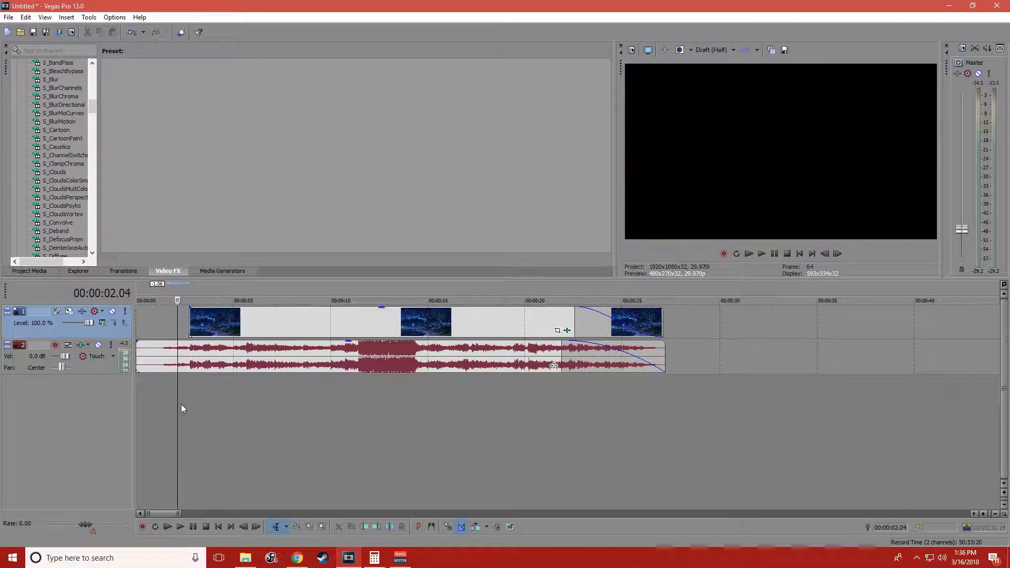
scroll(179, 404, "up", 3)
key("space")
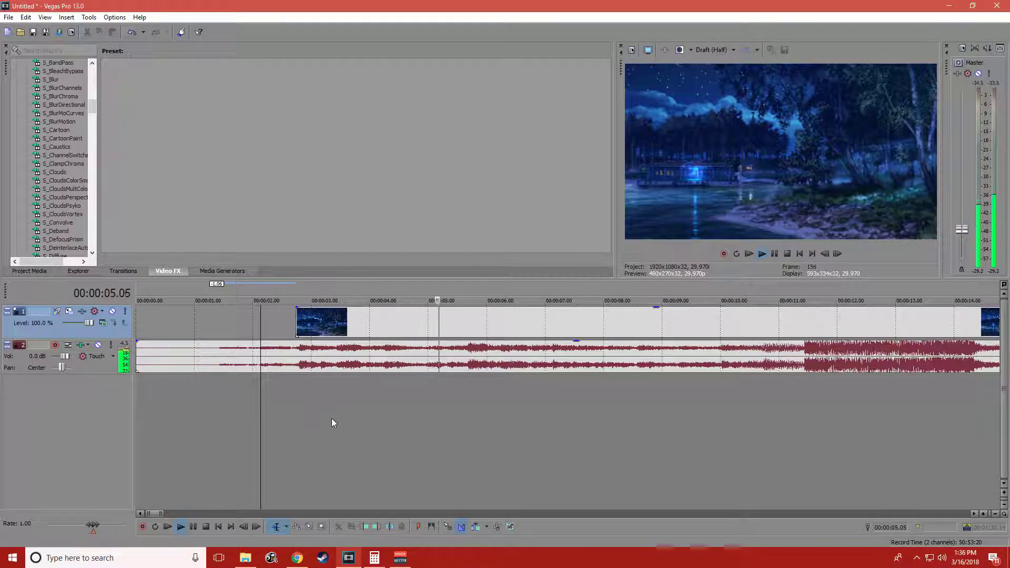
key("space")
left_click(305, 334)
key("space")
key("space")
Find the S_DissolveShake video effect and apply it to the landscape image
scroll(59, 192, "down", 4)
scroll(59, 192, "down", 5)
left_click_drag(62, 174, 337, 315)
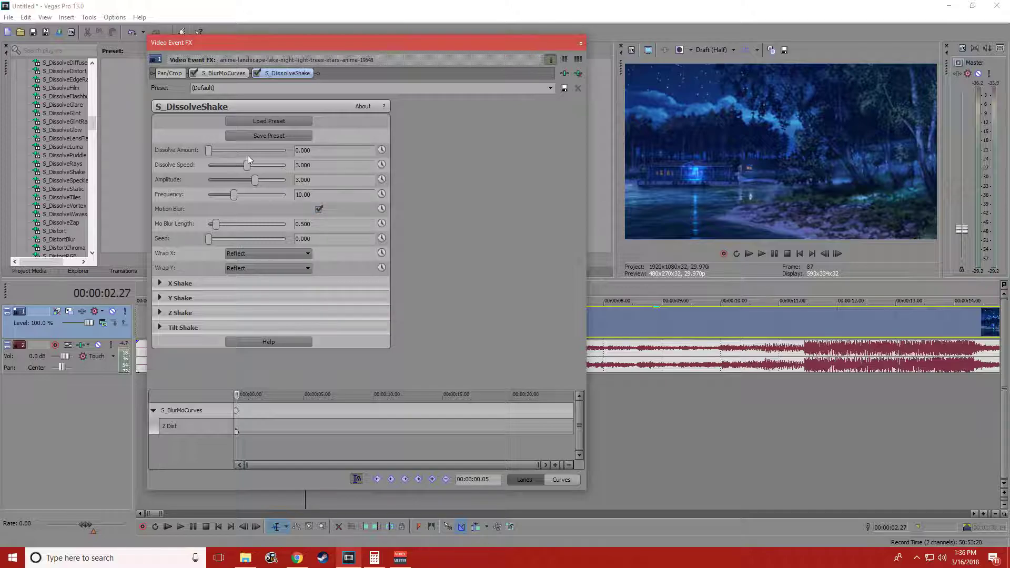
Set S_DissolveShake on the image to Dissolve Amount 0.122, Frequency 0.10 and Amplitude 4.388, and play back the edit
left_click_drag(209, 151, 217, 151)
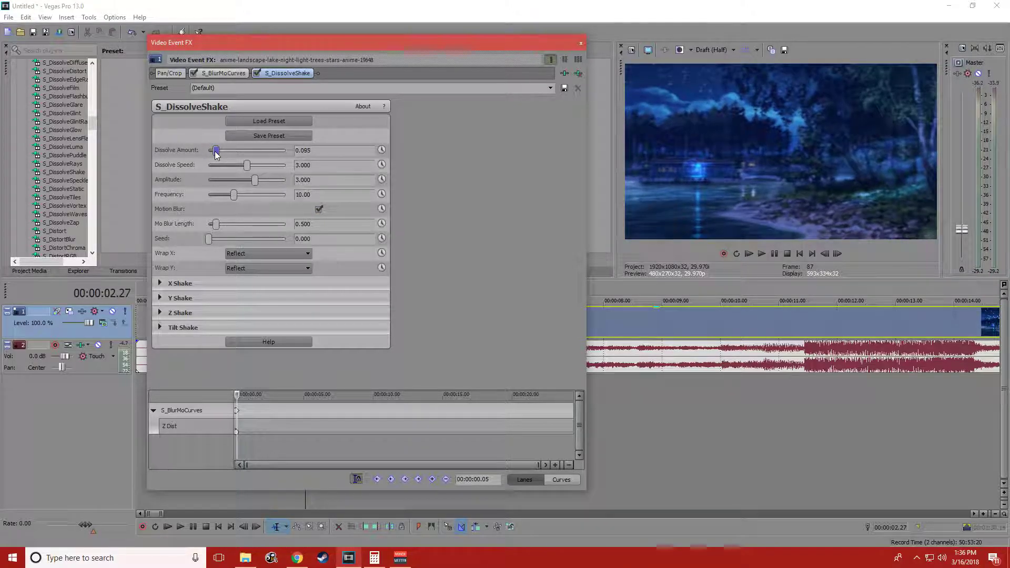
left_click_drag(236, 195, 197, 193)
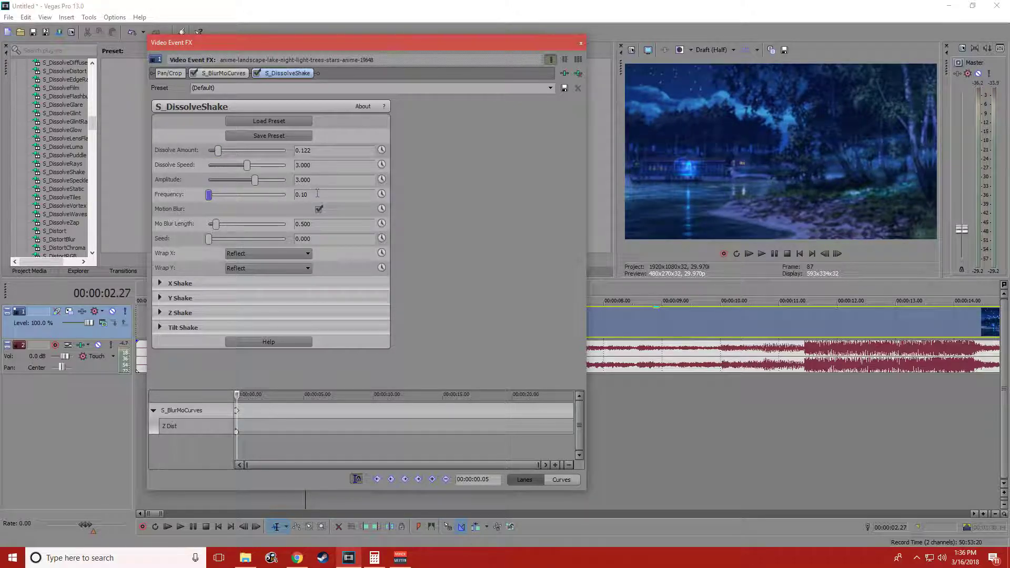
left_click_drag(250, 179, 275, 180)
left_click_drag(402, 55, 629, 70)
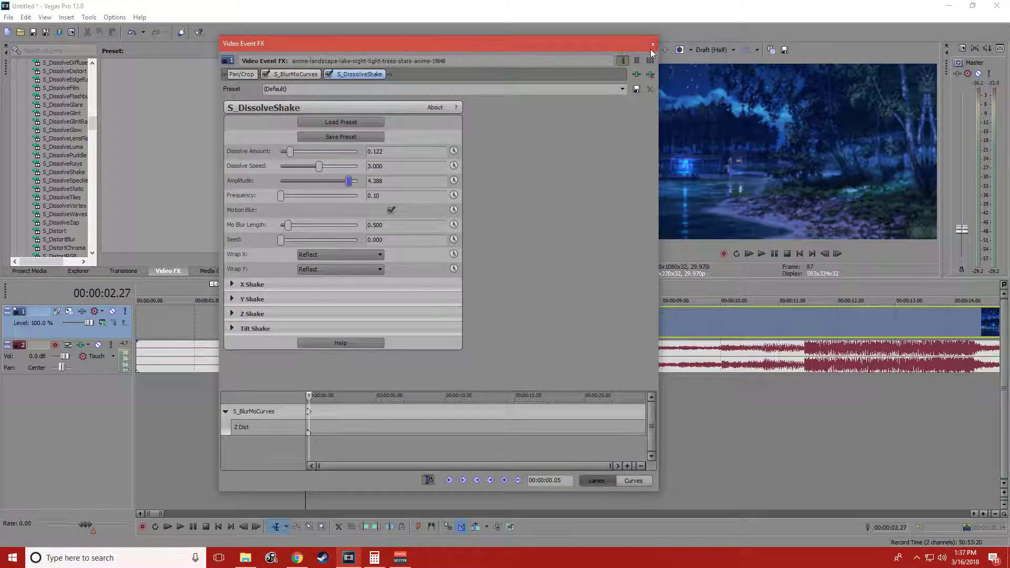
left_click(653, 44)
left_click(290, 393)
key("space")
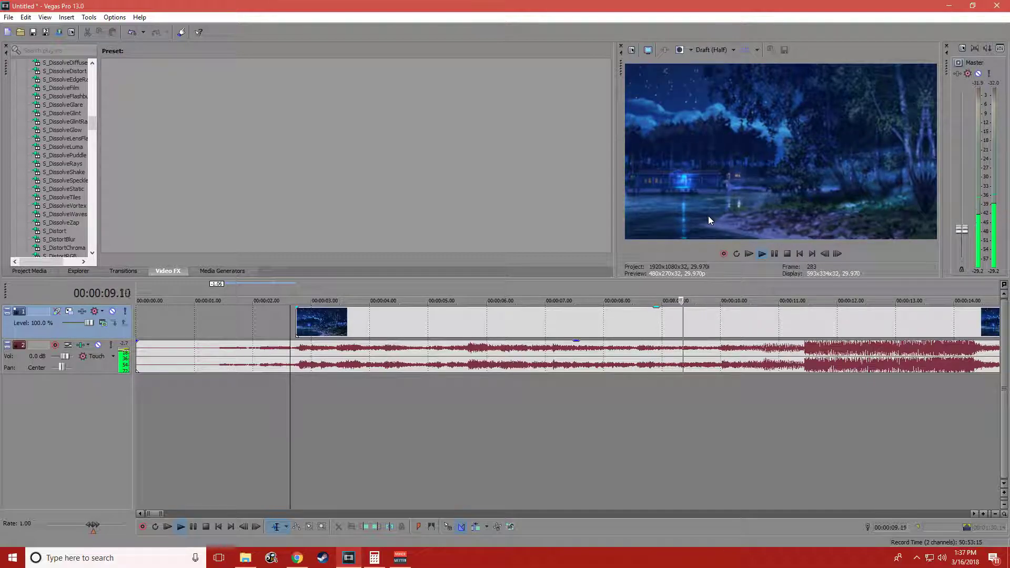
scroll(631, 352, "down", 3)
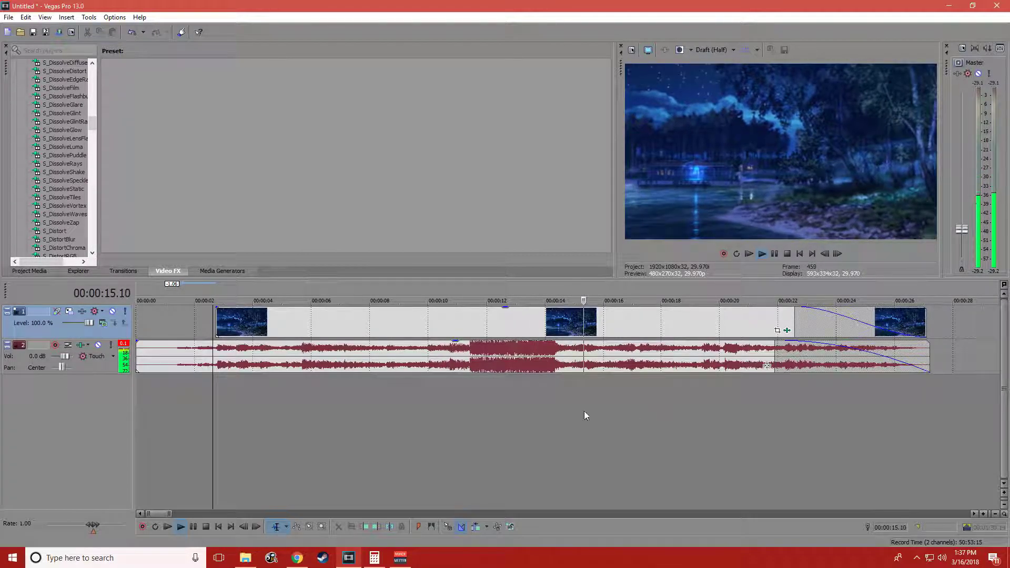
key("space")
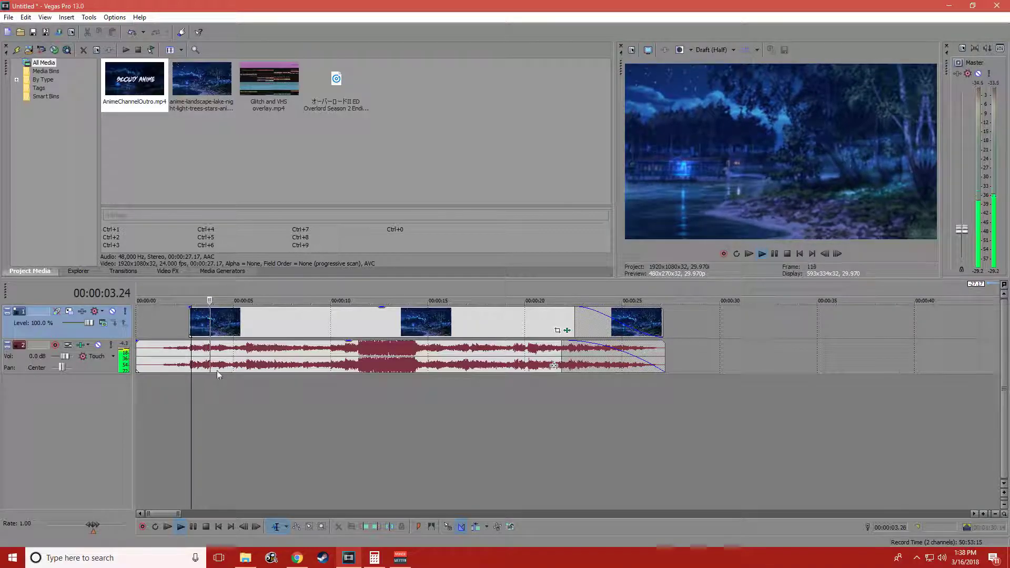
Add (Legacy) Text generated media on a new track above the landscape image, starting where the image starts
left_click(168, 271)
left_click(222, 271)
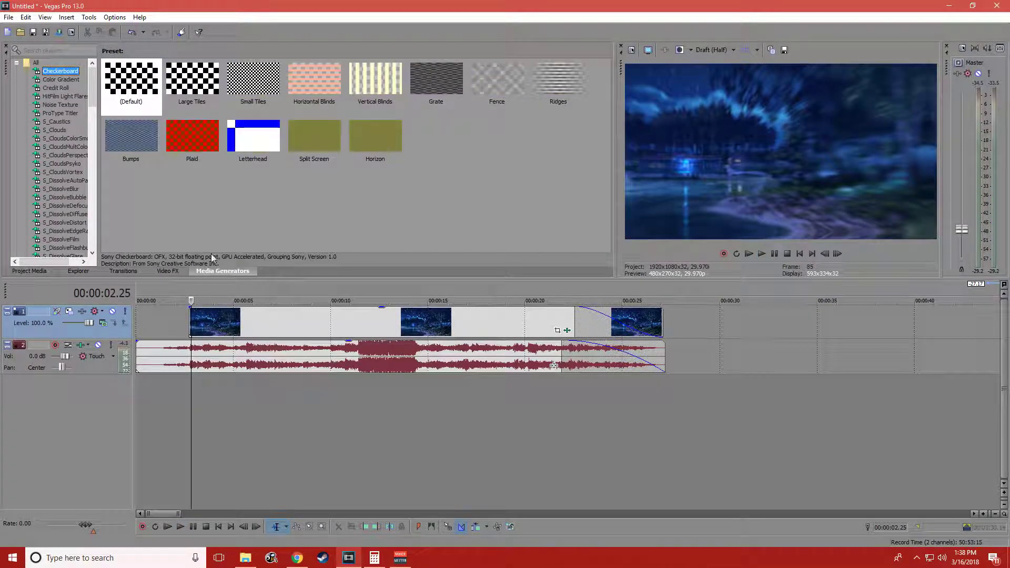
left_click_drag(87, 78, 87, 216)
left_click_drag(131, 84, 197, 306)
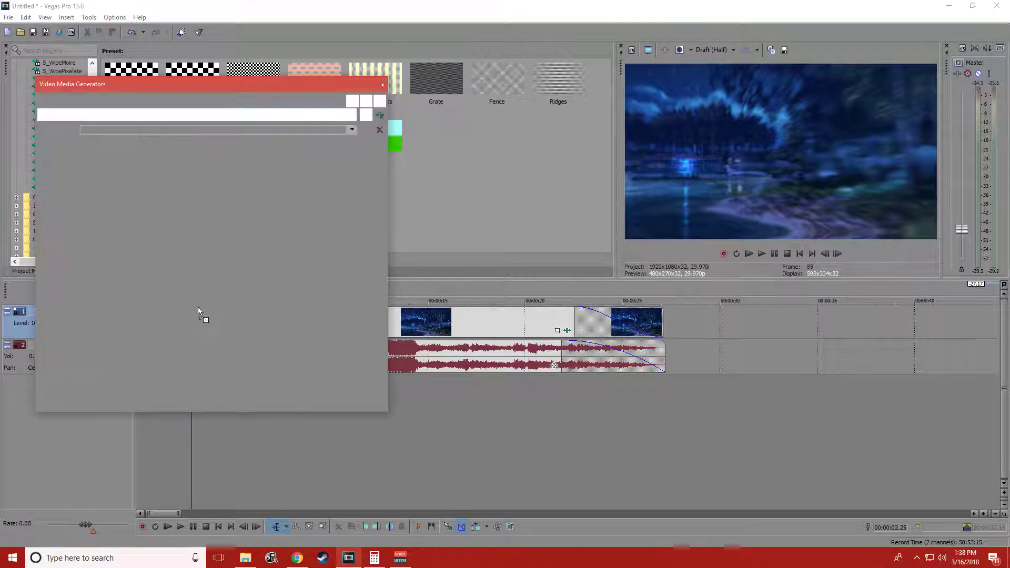
Replace the sample text with "SCOUTY ANIME" and set its font to DeathRattle BB
left_click_drag(295, 270, 94, 189)
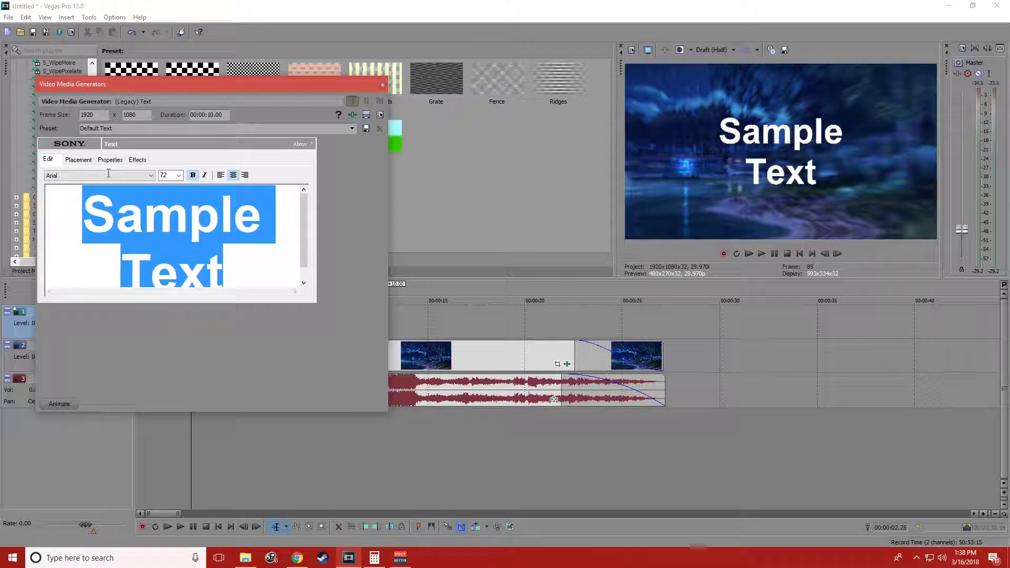
key("Delete")
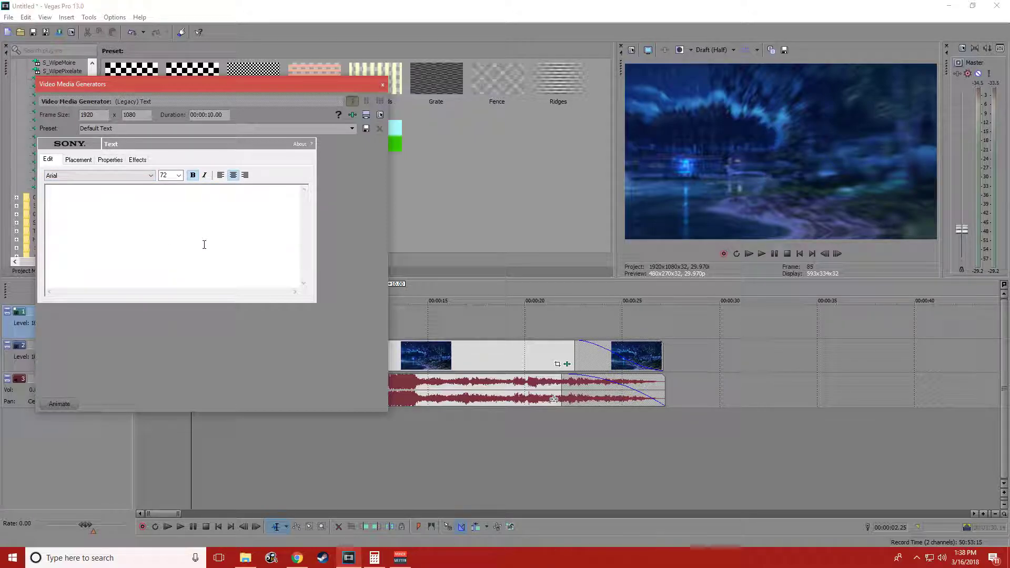
type("SCOUTY ANIME")
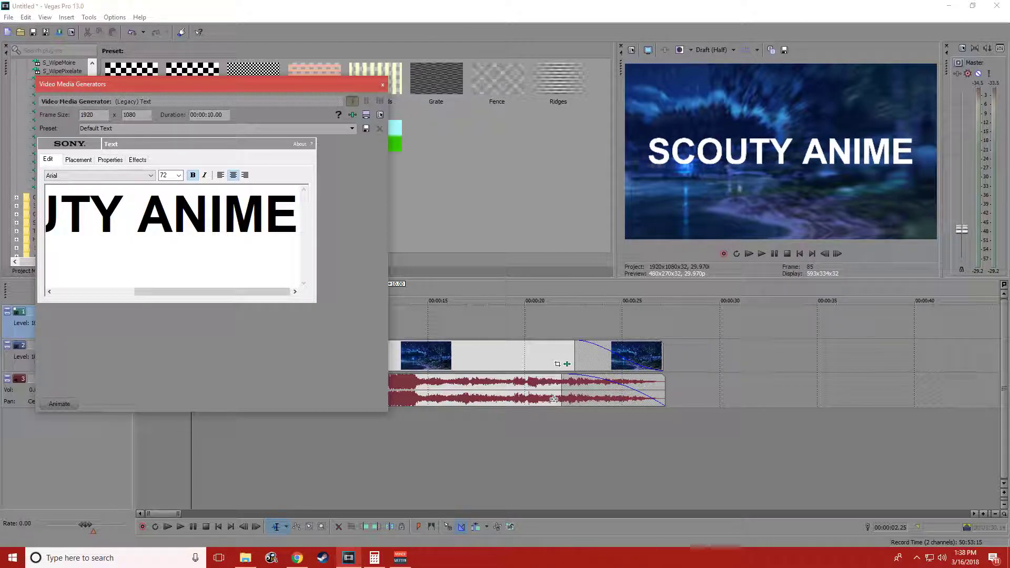
left_click_drag(298, 224, 46, 221)
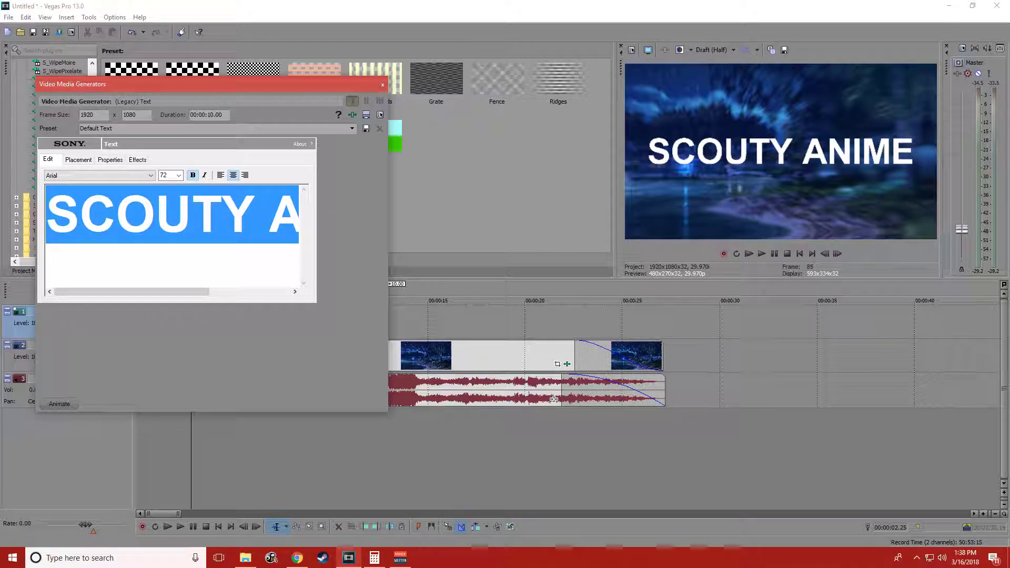
left_click(135, 174)
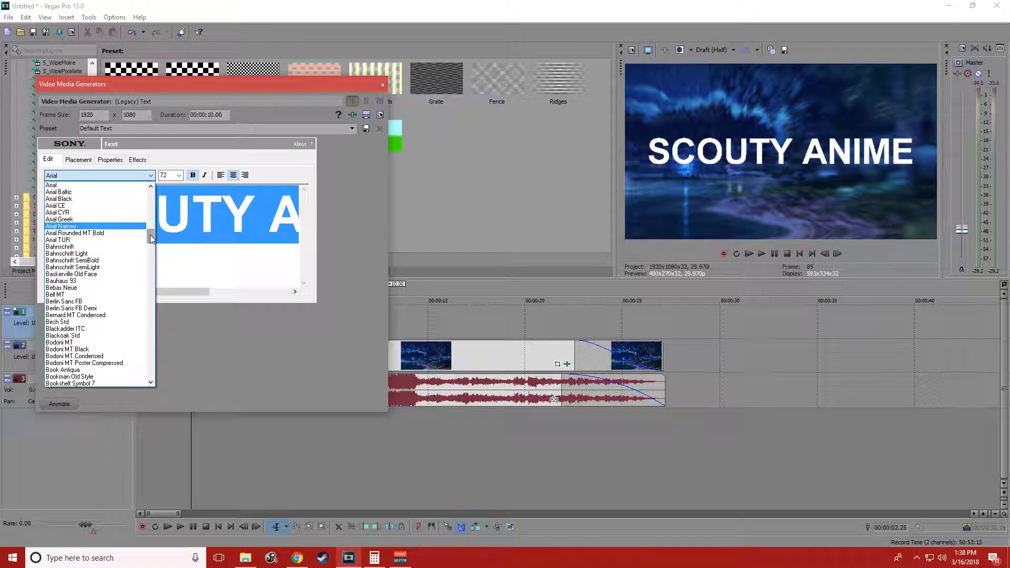
left_click_drag(150, 235, 150, 263)
left_click(92, 184)
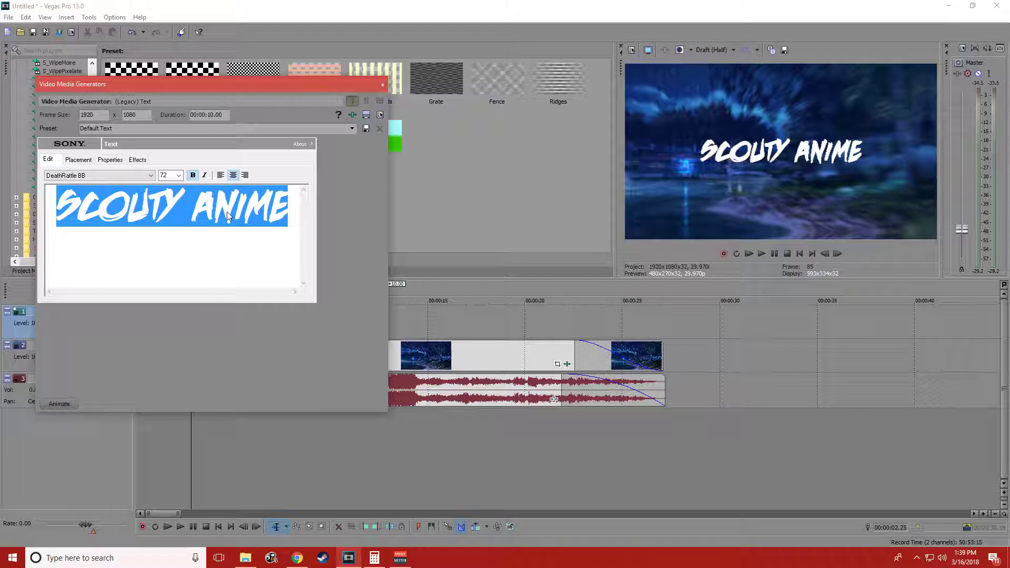
Draw an outline around the text with Feather 0.754, Width 0.109 and the blue color 0, 14, 210
left_click(111, 161)
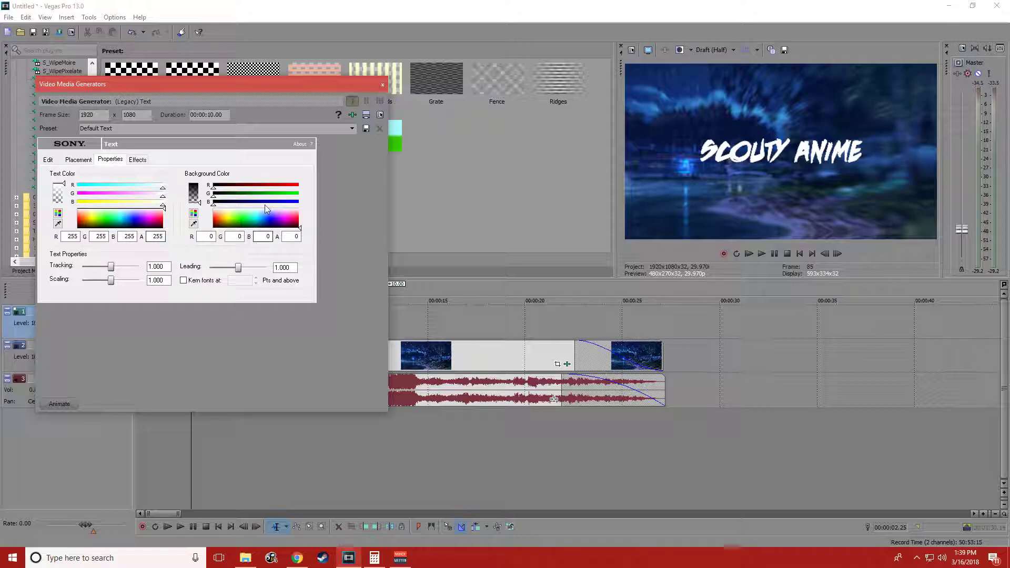
left_click(140, 160)
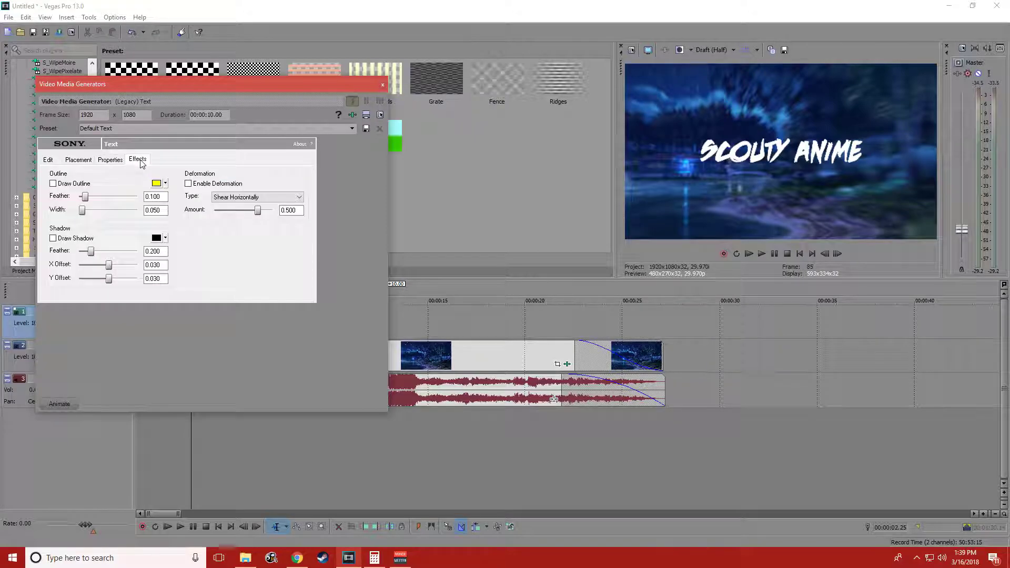
left_click(53, 184)
left_click_drag(85, 196, 109, 197)
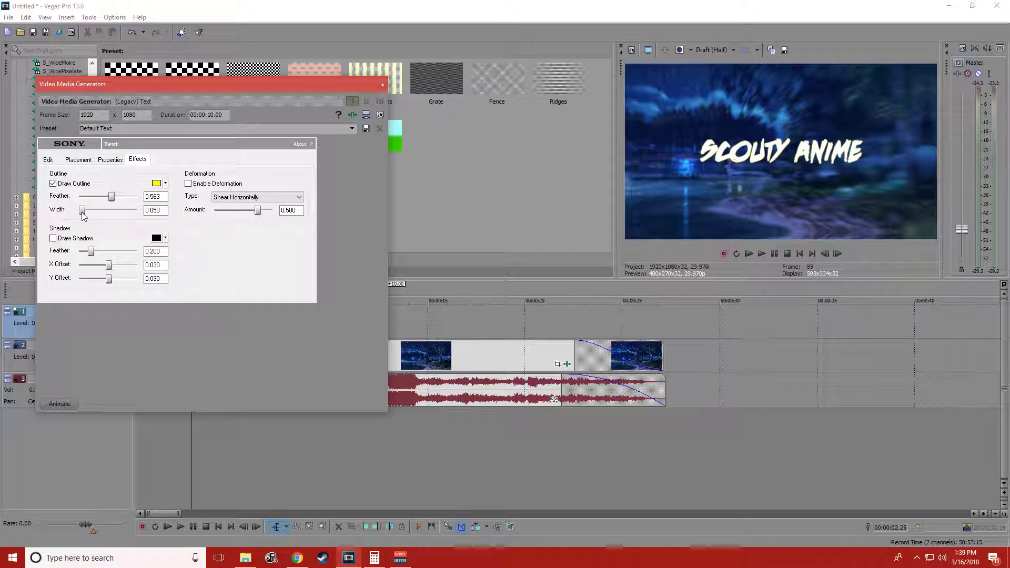
left_click_drag(82, 211, 126, 202)
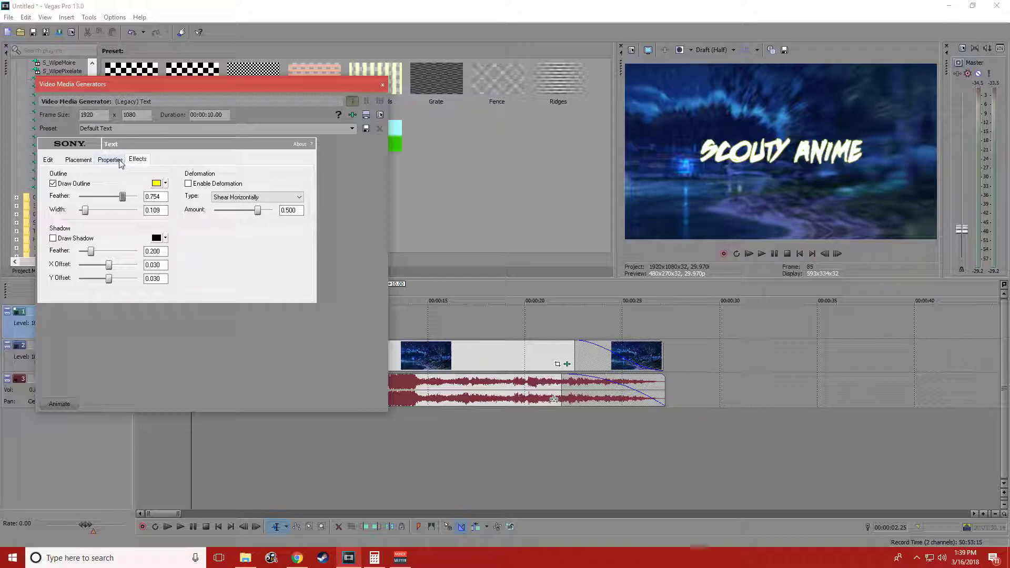
left_click(153, 184)
left_click(227, 230)
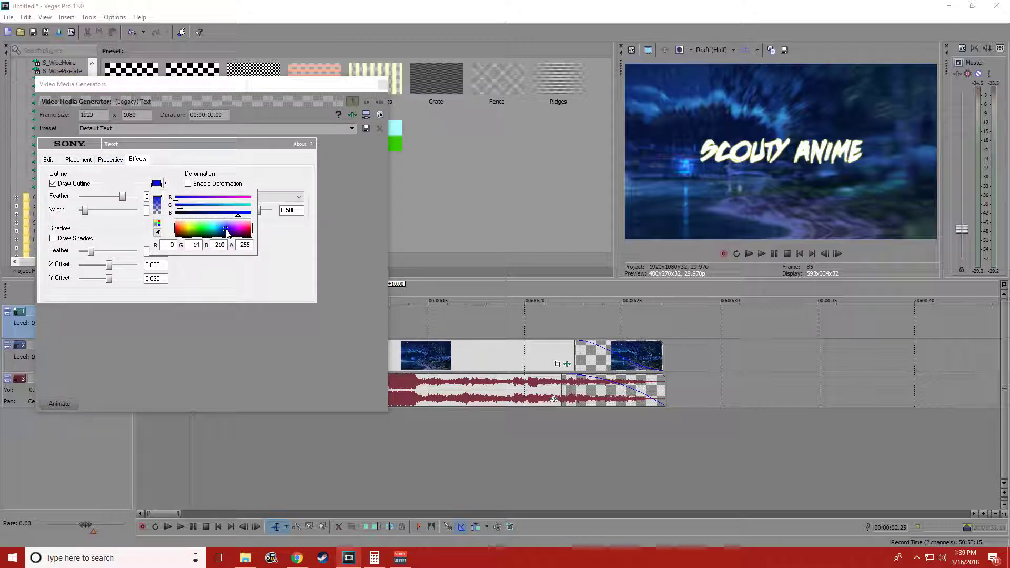
left_click(243, 297)
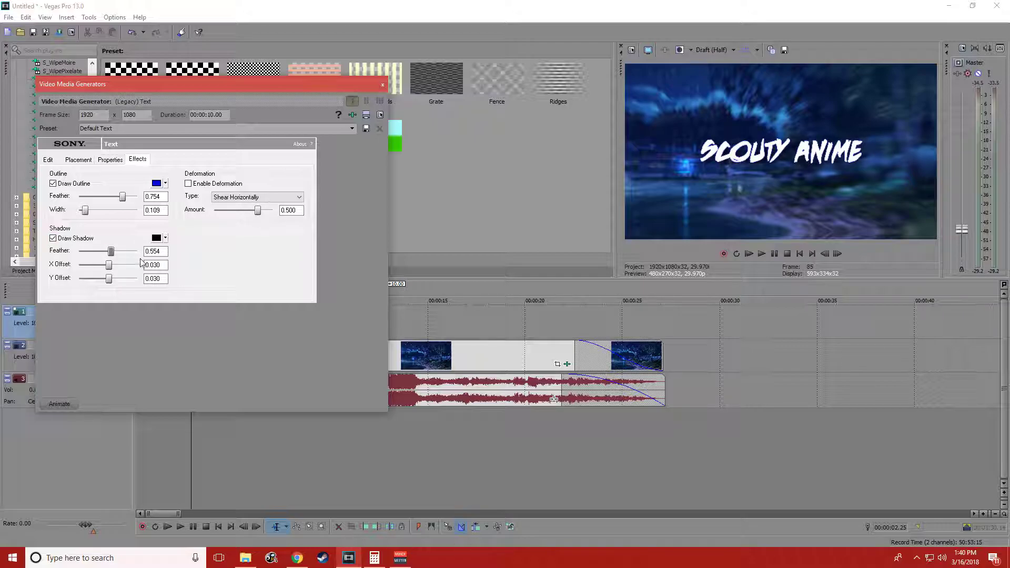
Give the text a soft black shadow with X Offset 0 and a higher Feather, and play back the title
type("0")
left_click(160, 279)
left_click_drag(109, 252, 122, 255)
left_click(383, 84)
left_click(185, 338)
key("space")
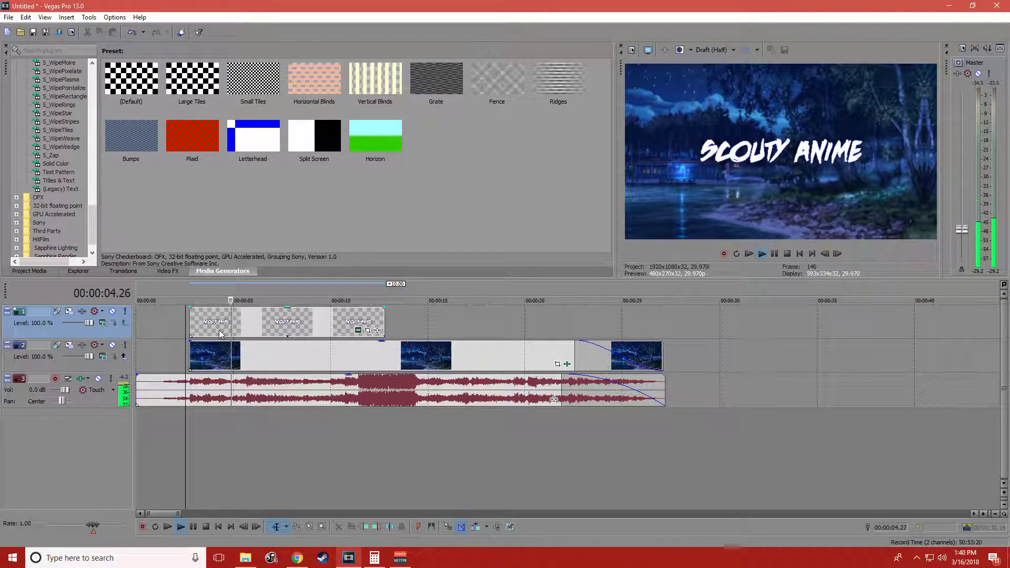
key("space")
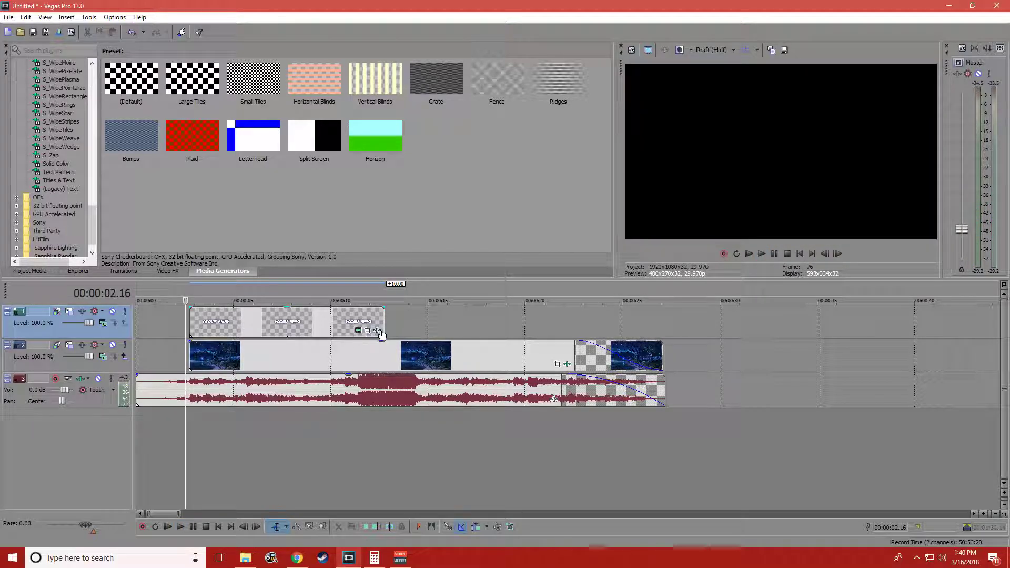
Apply S_DissolveShake to the text event with Amplitude 4.286 and Frequency 0.10, and play back the shaking title
left_click(167, 271)
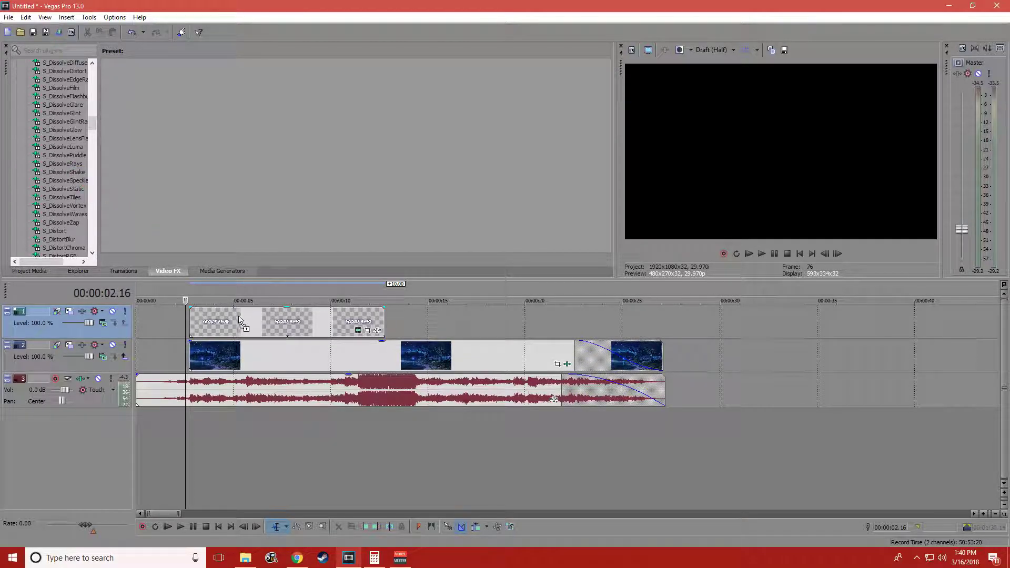
left_click_drag(240, 319, 240, 321)
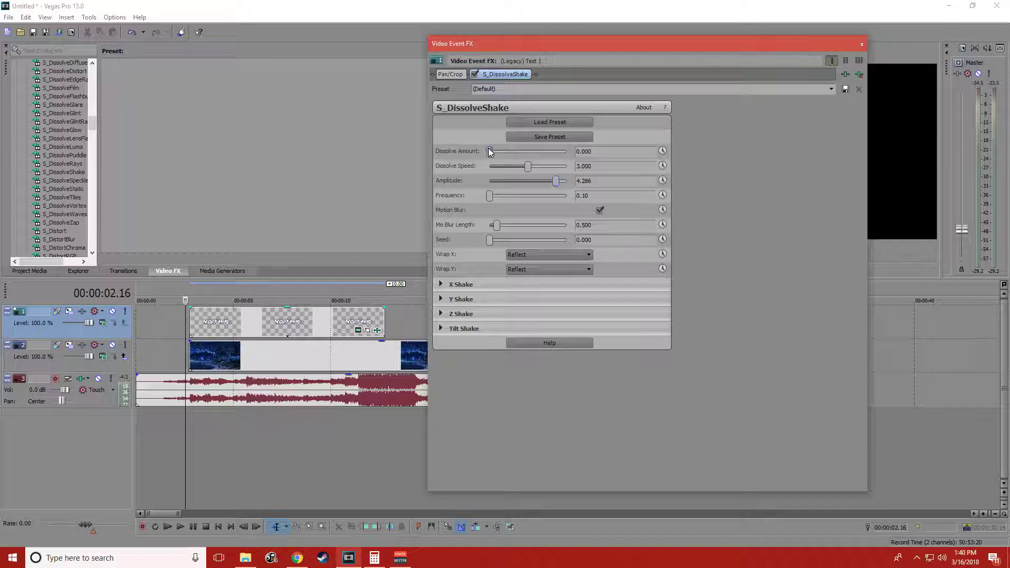
left_click(862, 44)
key("space")
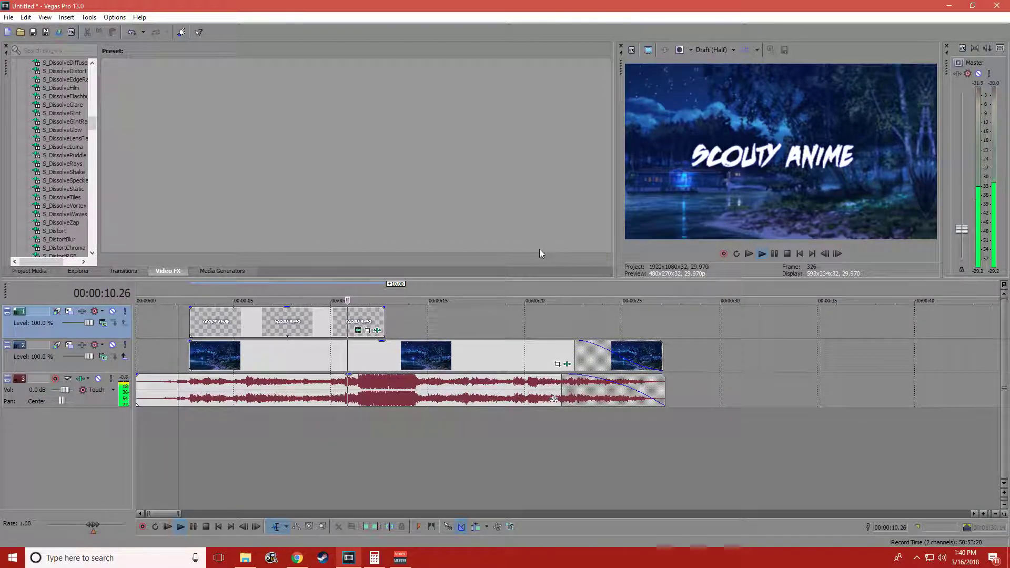
key("space")
Trim the end of the text event by 00:00:01.06, to about where the song's loud section begins, and play it briefly
left_click_drag(384, 320, 361, 320)
key("space")
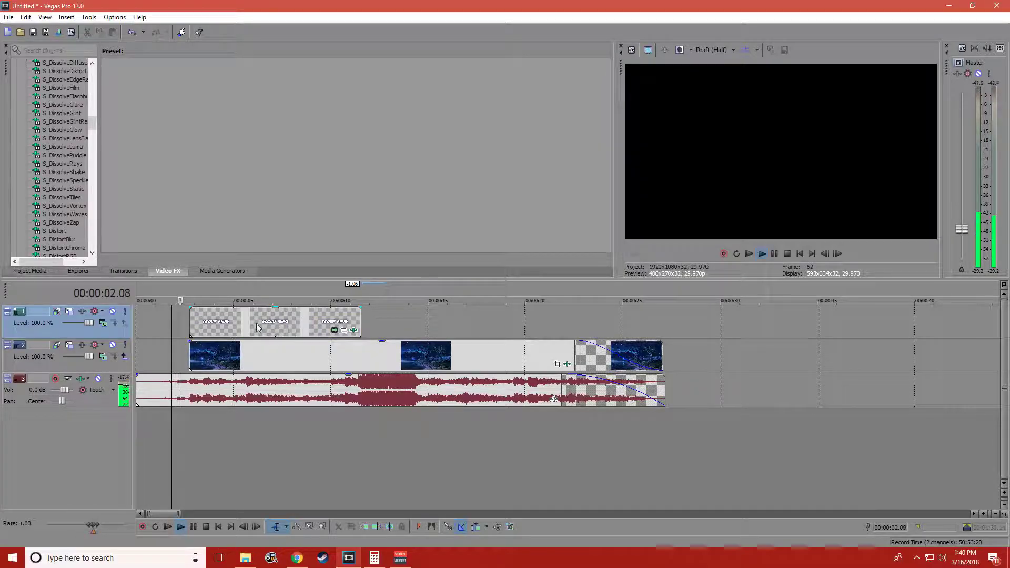
key("space")
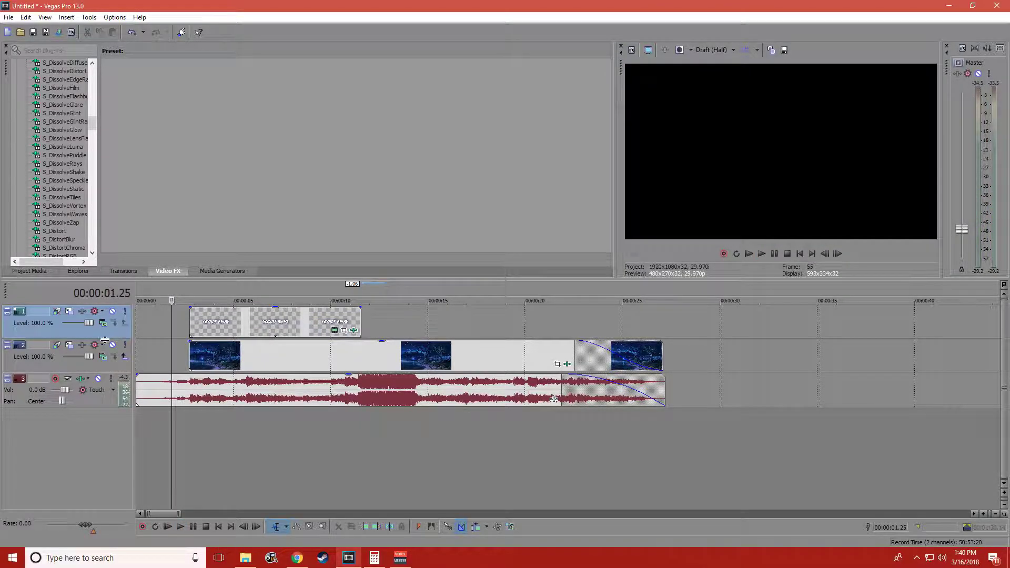
Insert a new video track above the text track and make the text track its compositing child
right_click(105, 340)
left_click(150, 368)
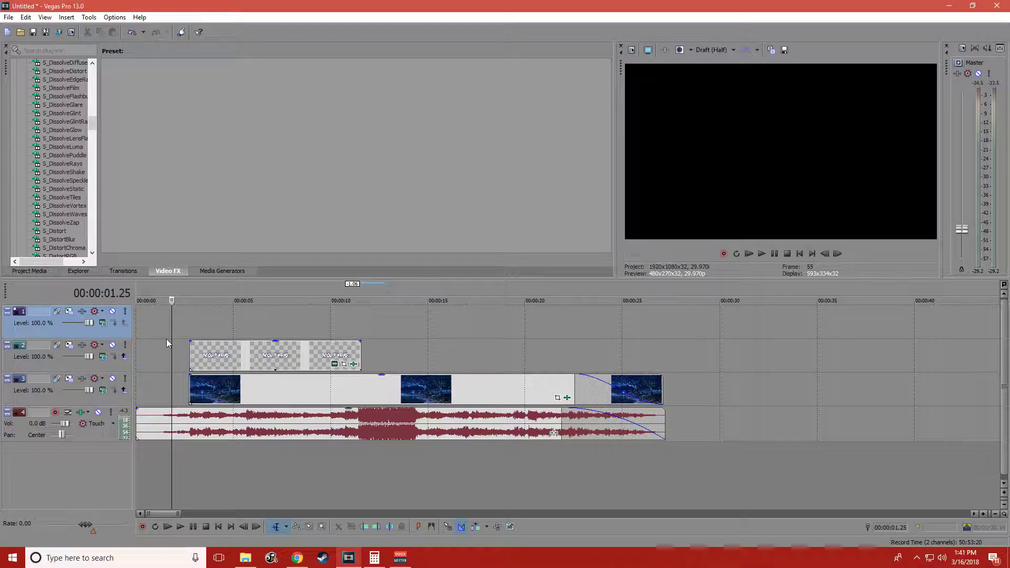
left_click(124, 357)
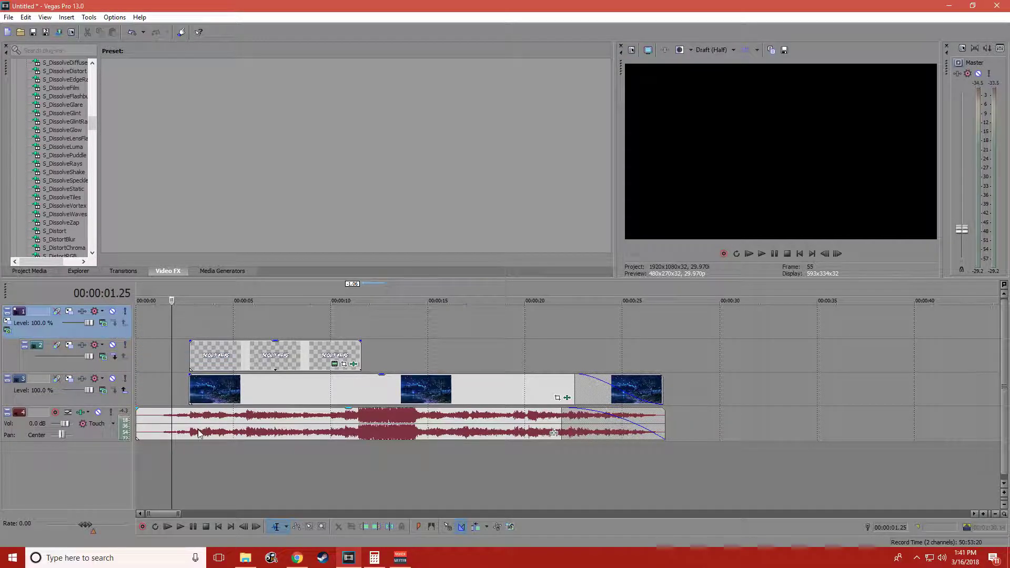
Place the AnimeChannelOutro.mp4 or overlay clip from the project media on the new parent track, declining to match the project video settings
left_click(32, 270)
left_click_drag(358, 91, 298, 262)
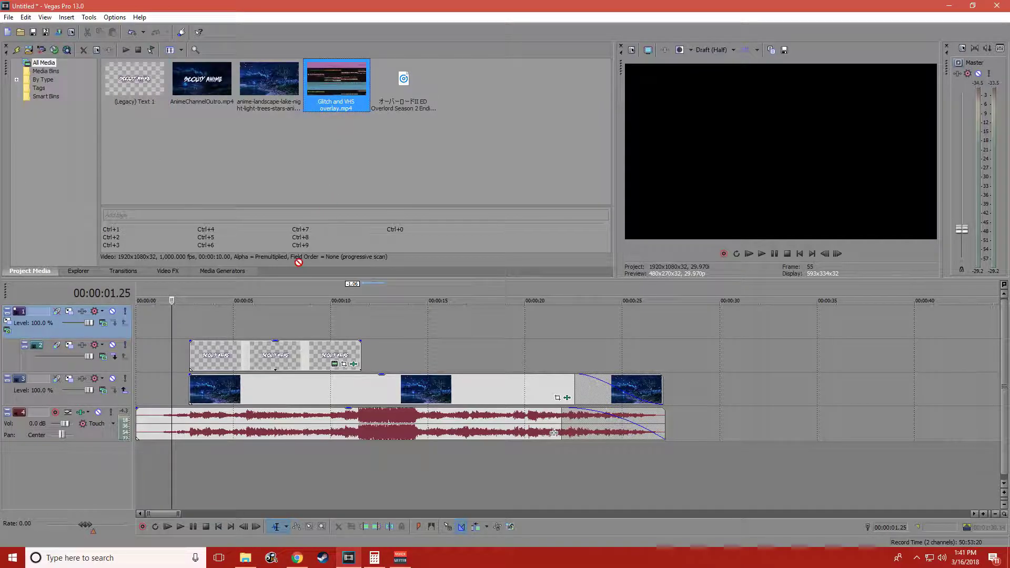
left_click_drag(182, 325, 182, 324)
left_click(588, 217)
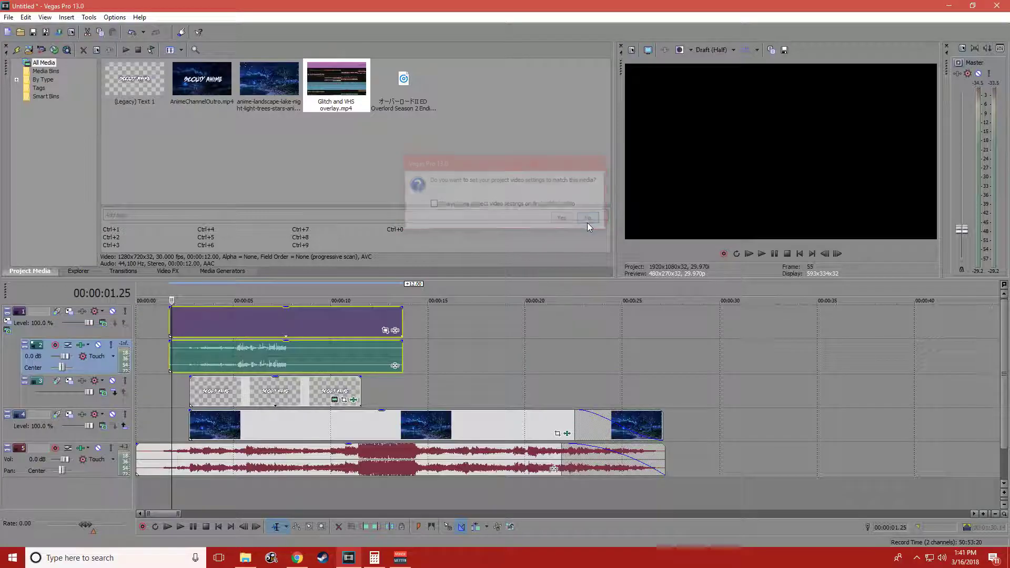
Shift the glitch overlay event slightly earlier and trim its start to line up with the beginning of the title
left_click(219, 317)
left_click(235, 345)
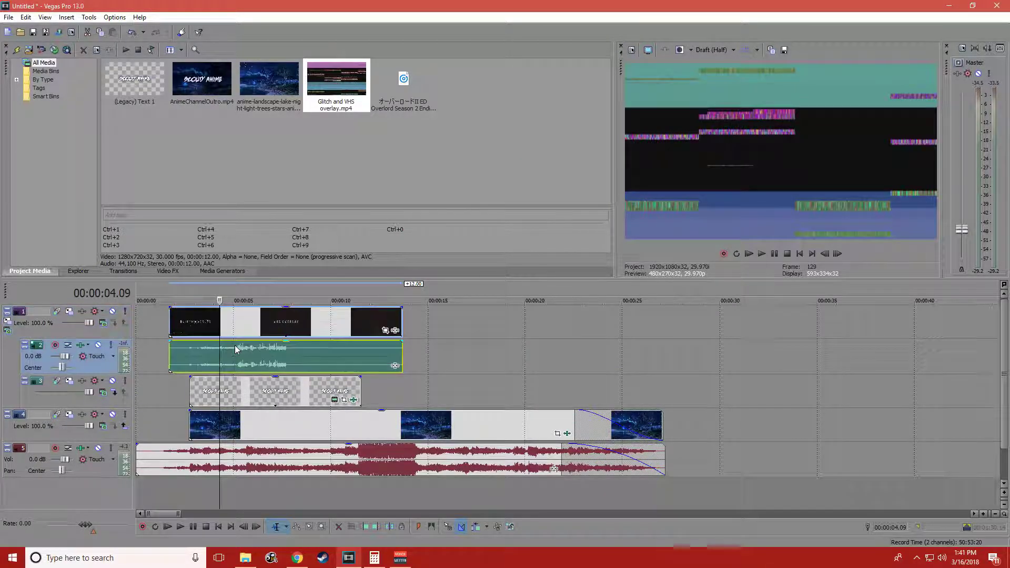
left_click_drag(234, 327, 220, 328)
left_click(200, 328)
left_click(192, 325)
left_click(190, 324)
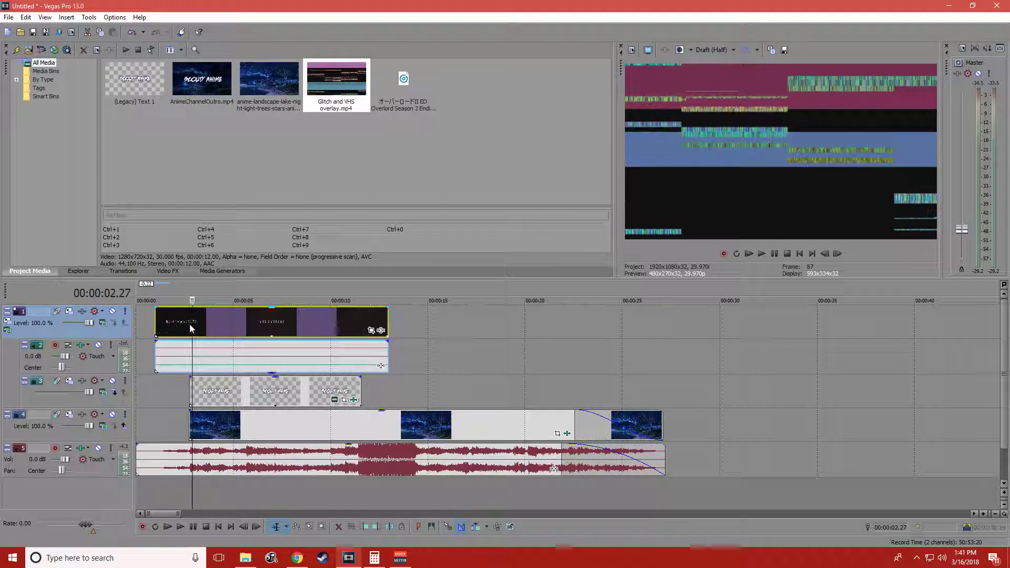
left_click_drag(187, 328, 220, 329)
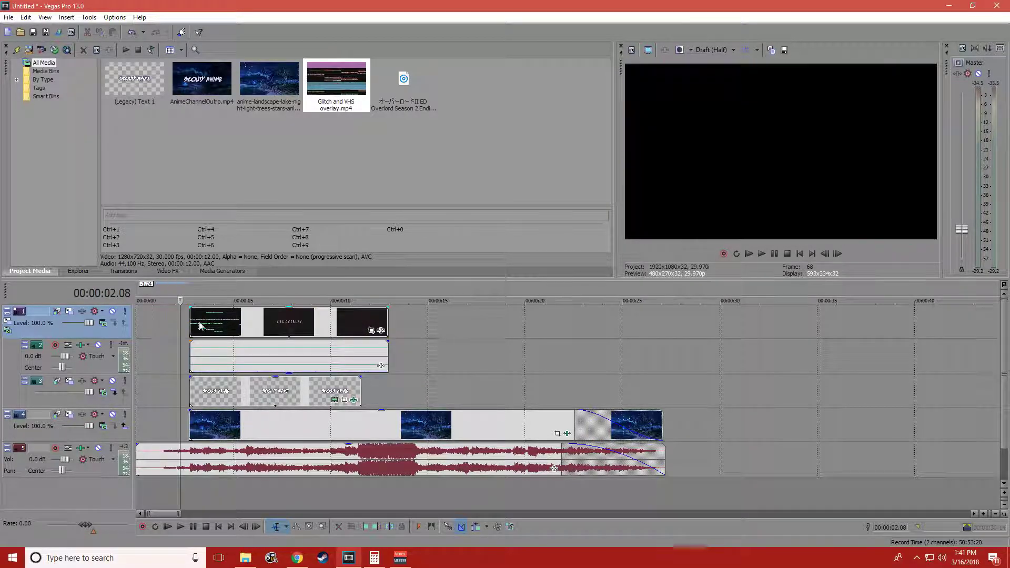
Split the glitch overlay about one second after its start, delete the remainder, and play the short glitch
left_click(220, 328)
left_click(209, 327)
key("s")
key("Delete")
left_click(185, 332)
scroll(186, 332, "up", 3)
key("space")
key("space")
key("space")
key("space")
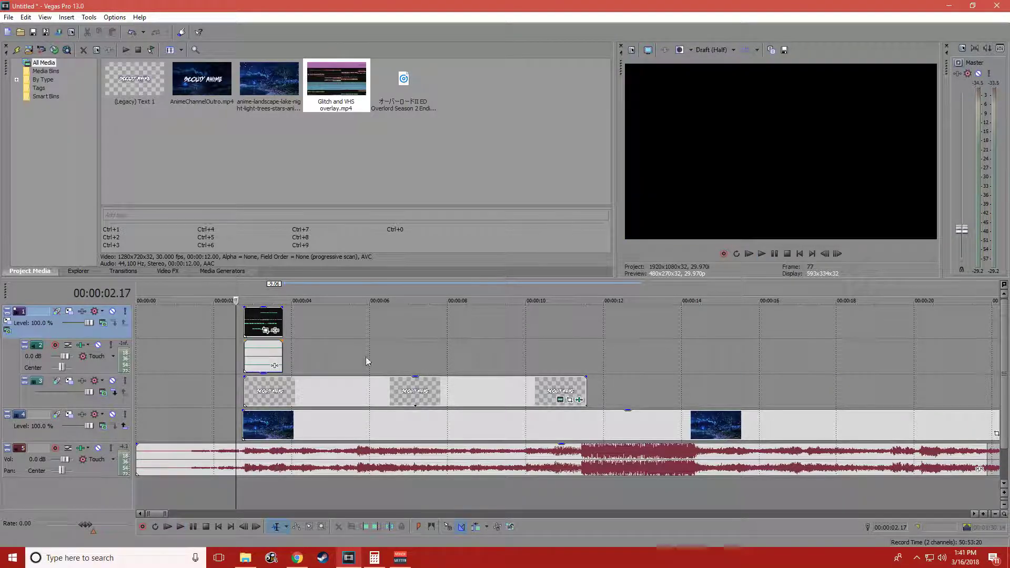
Assign the Sony Displacement Map as the custom composite mode of the glitch overlay's parent track
left_click(104, 324)
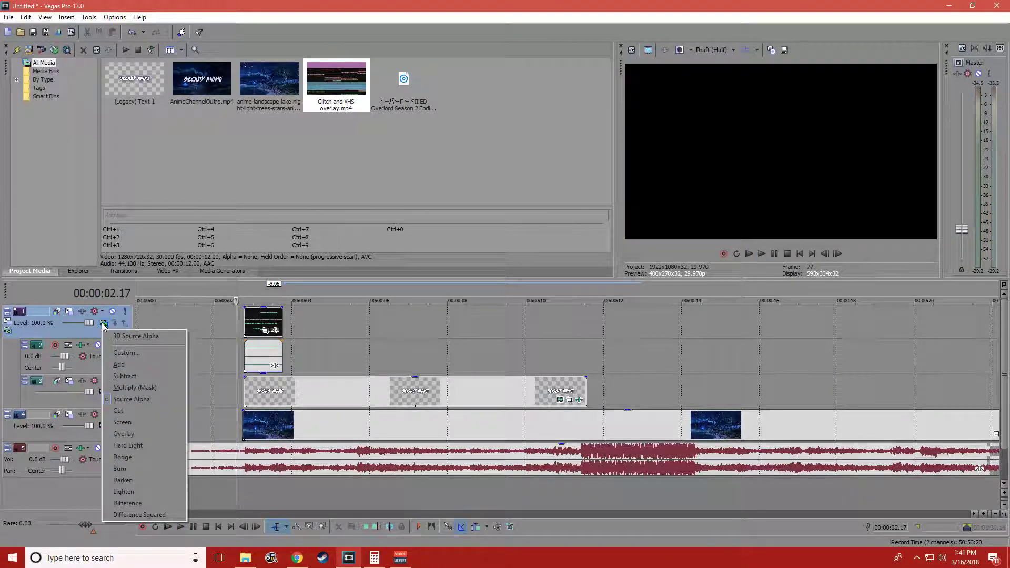
left_click(155, 354)
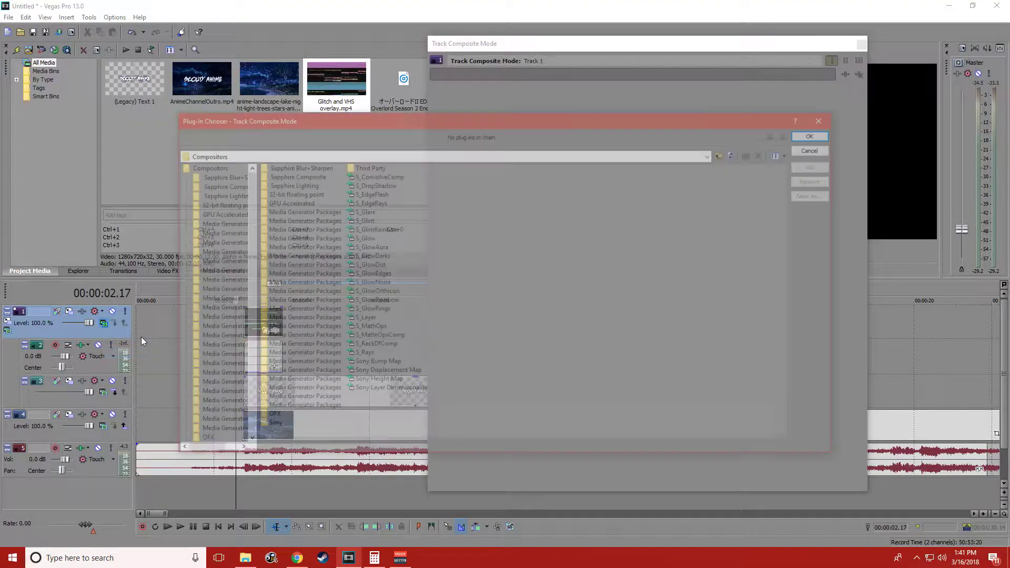
left_click(402, 371)
left_click(816, 165)
left_click(816, 134)
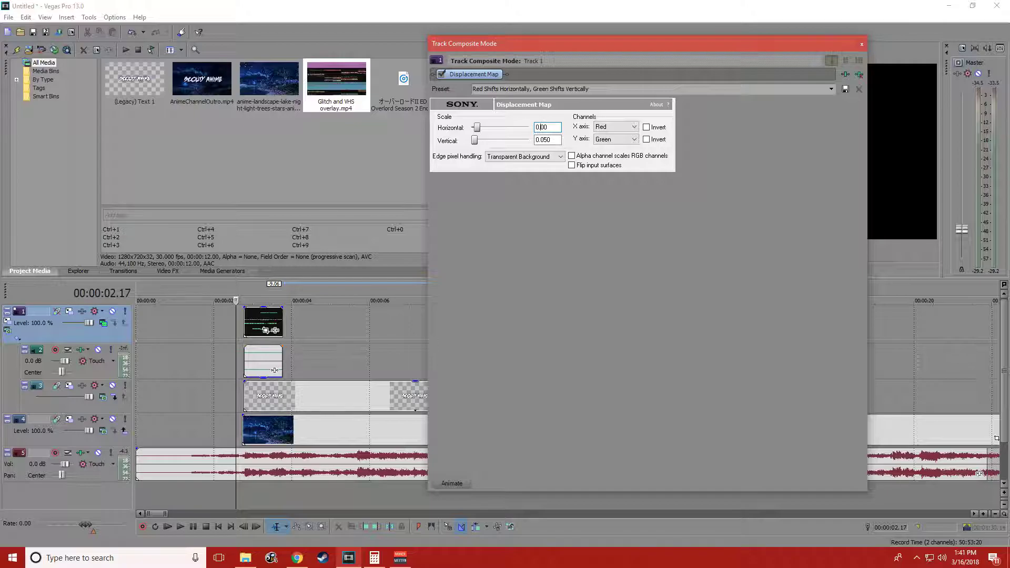
Set the displacement's horizontal scale to 0.050 to match the vertical scale, with edge pixel handling set to Wrap Pixels Around
type("50")
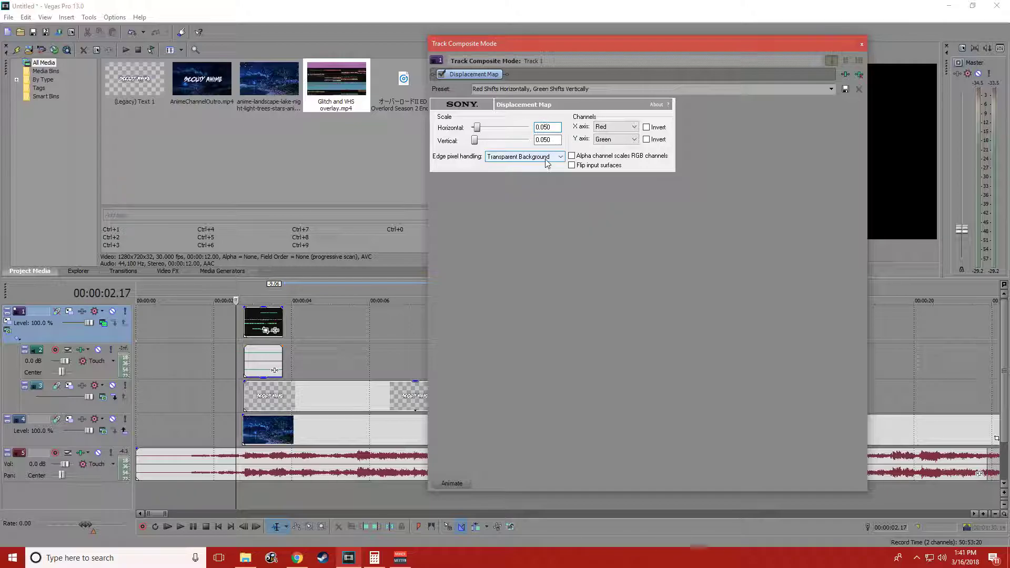
left_click(521, 156)
left_click(518, 179)
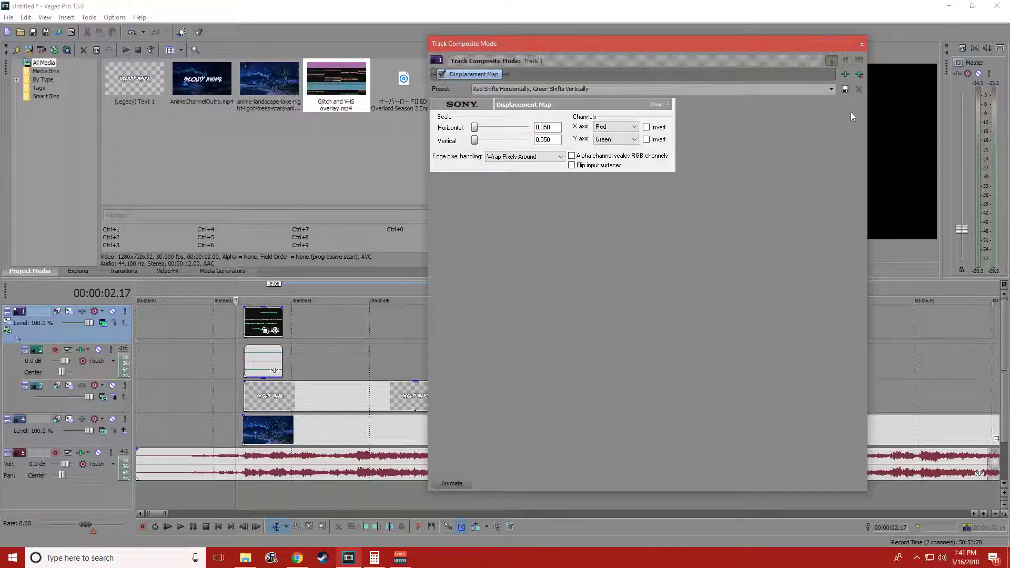
left_click(862, 45)
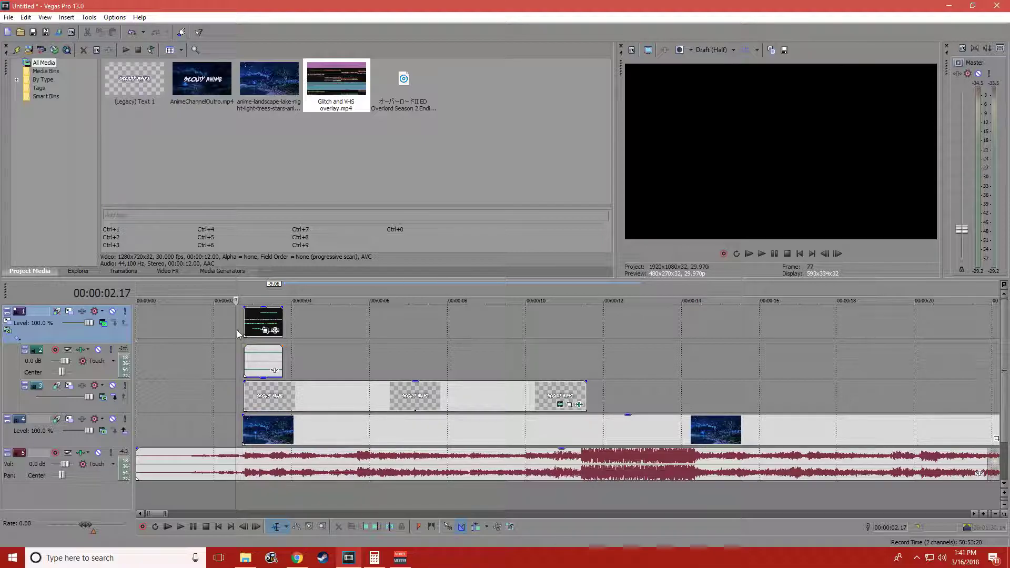
Play the displaced title, shorten the glitch overlay event to about half a second, and play it again
key("space")
key("space")
key("space")
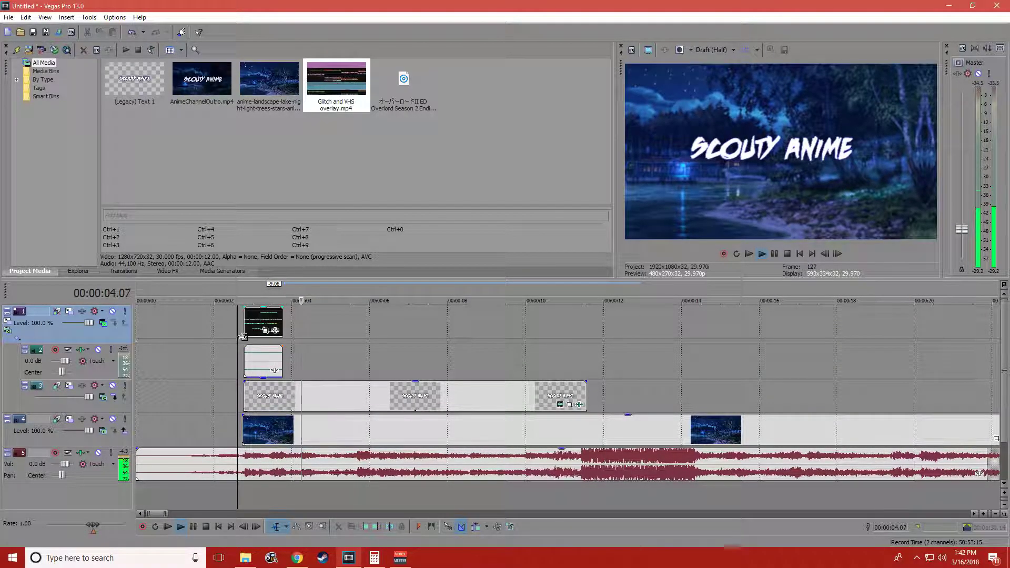
key("space")
left_click_drag(283, 323, 257, 316)
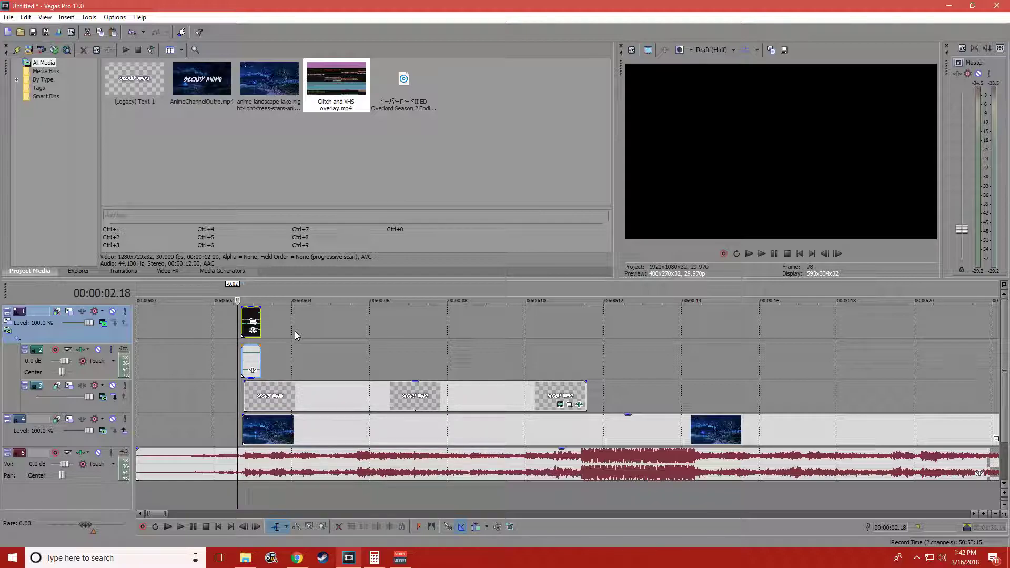
left_click(214, 337)
key("space")
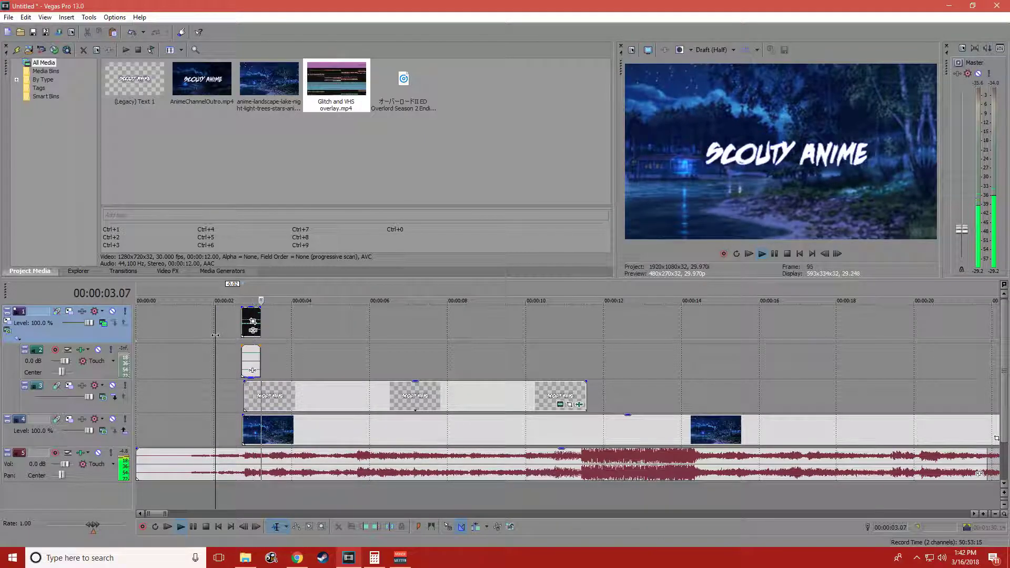
Play on to the next beat and paste a copy of the short glitch event at about 00:00:04.08
left_click(305, 350)
scroll(300, 348, "up", 3)
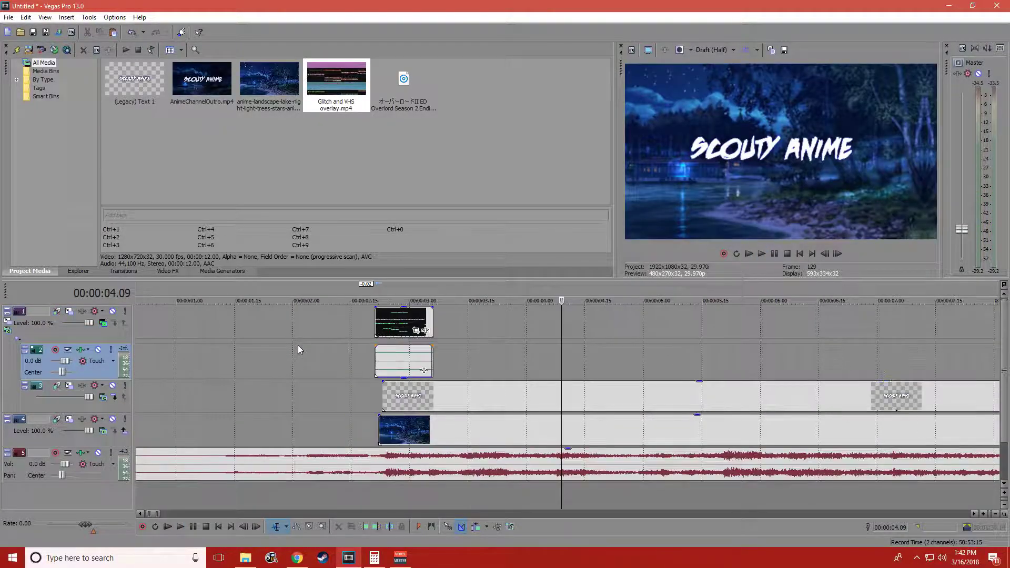
key("space")
left_click(550, 345)
key("space")
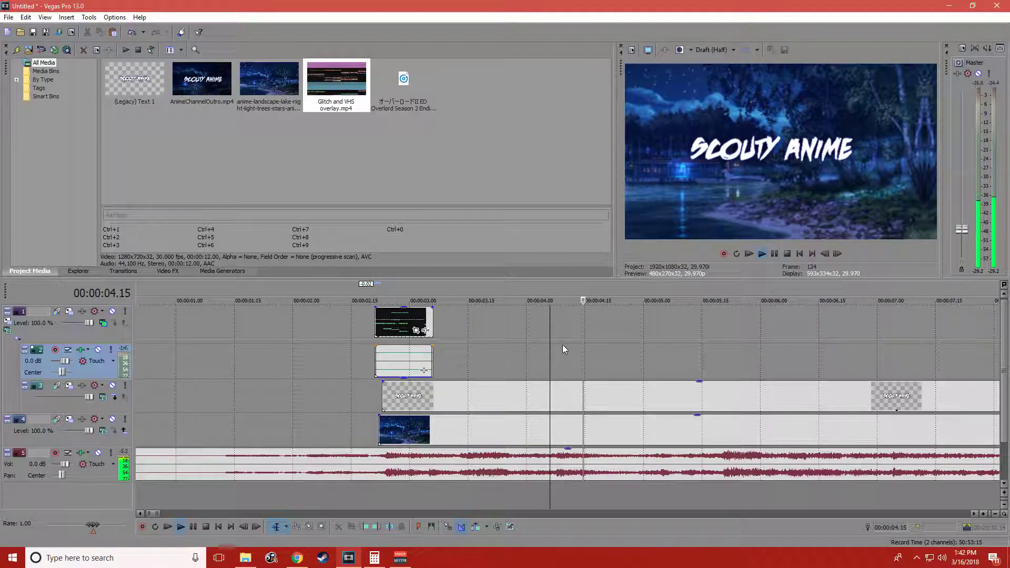
key("space")
left_click(573, 341)
left_click(558, 340)
key("ctrl+v")
Play on from the second glitch and paste another copy of the glitch event at 00:00:05.17
left_click(508, 336)
key("space")
scroll(524, 363, "right", 3)
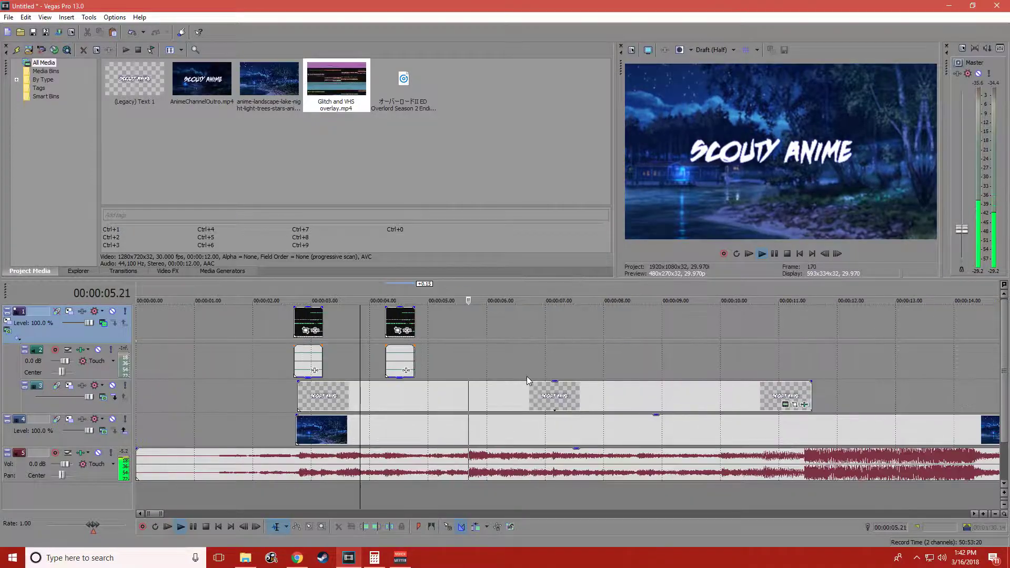
key("space")
left_click(531, 359)
left_click(506, 342)
left_click(502, 340)
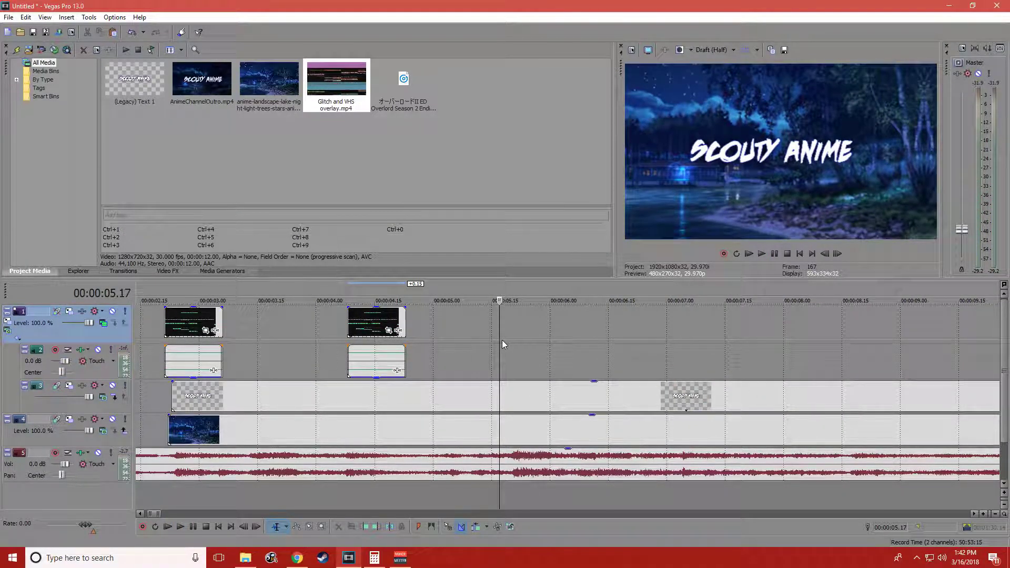
key("ctrl+v")
Play through the first three glitches and paste a fourth copy of the event at about 00:00:07.08
left_click(144, 331)
key("space")
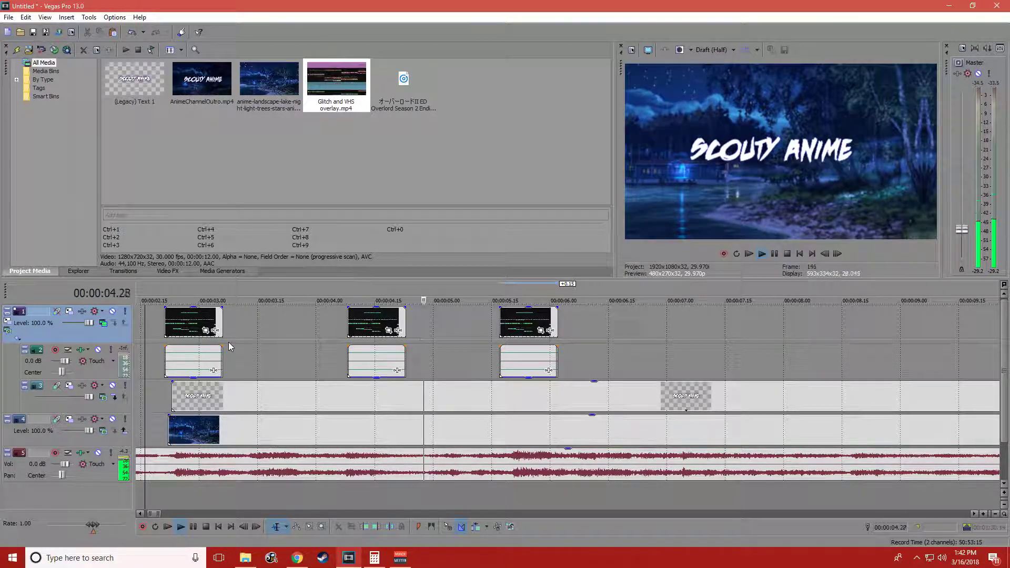
scroll(279, 357, "down", 3)
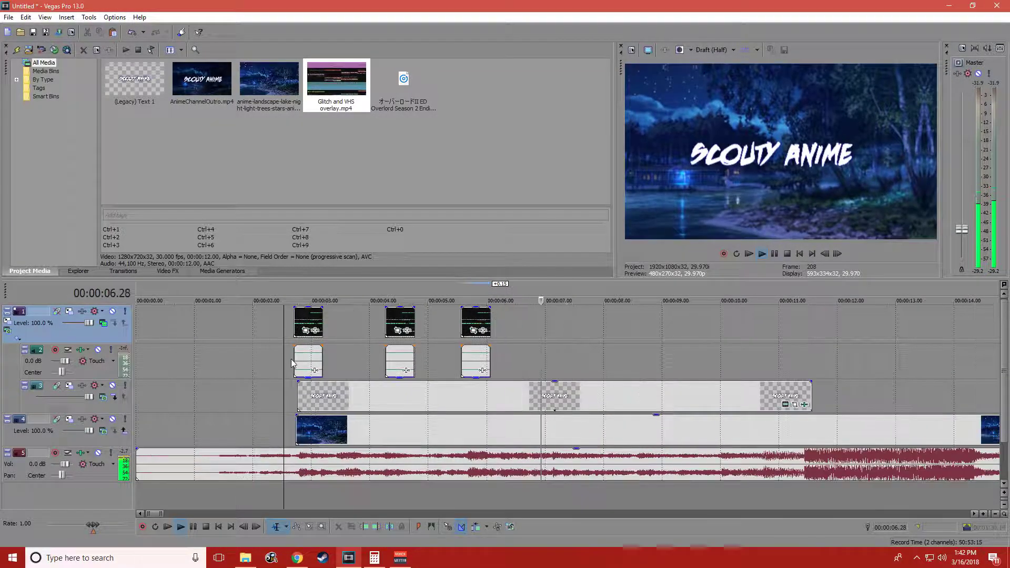
key("space")
left_click(543, 333)
left_click(557, 332)
key("ctrl+v")
Listen past the fourth glitch and paste a fifth copy of the event at about 00:00:08.20
scroll(538, 325, "down", 2)
left_click(526, 332)
scroll(526, 334, "up", 3)
left_click(350, 343)
key("space")
key("space")
left_click(428, 343)
key("ctrl+v")
Paste a sixth glitch copy at 00:00:11.08, at the end of the title, and play back the whole glitch sequence
left_click(636, 333)
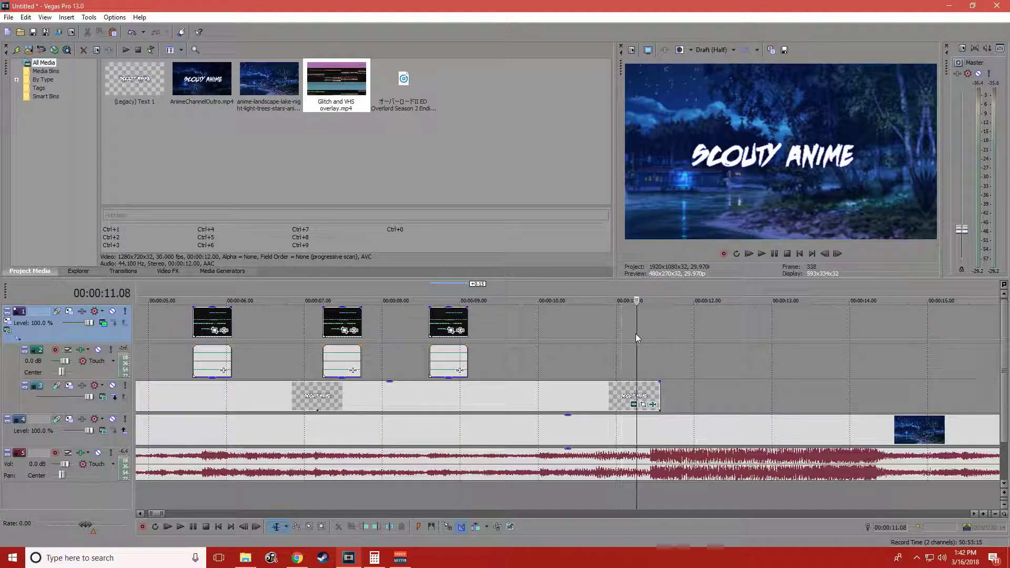
key("ctrl+v")
left_click(600, 326)
scroll(541, 362, "down", 3)
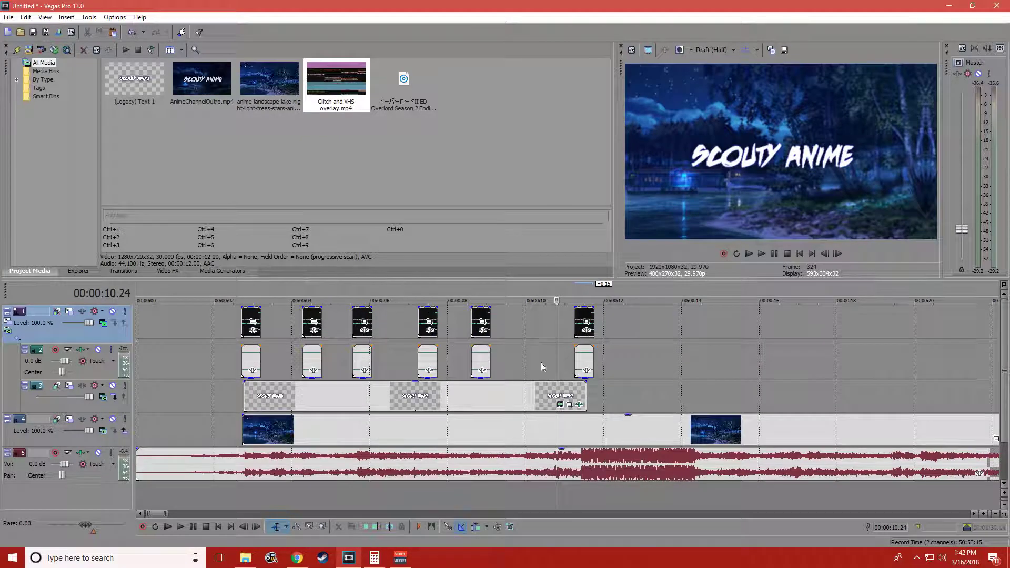
left_click(214, 339)
key("space")
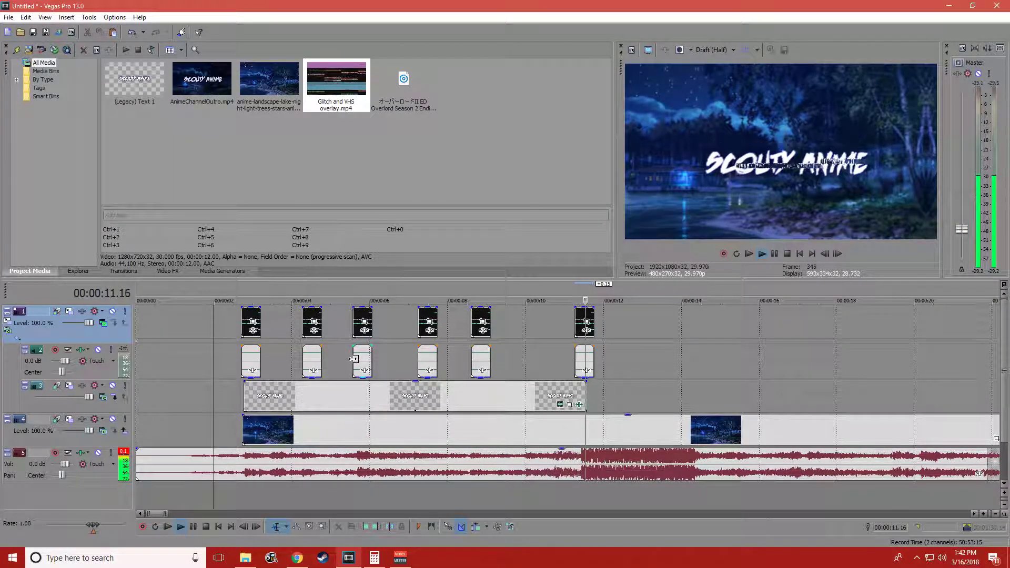
key("space")
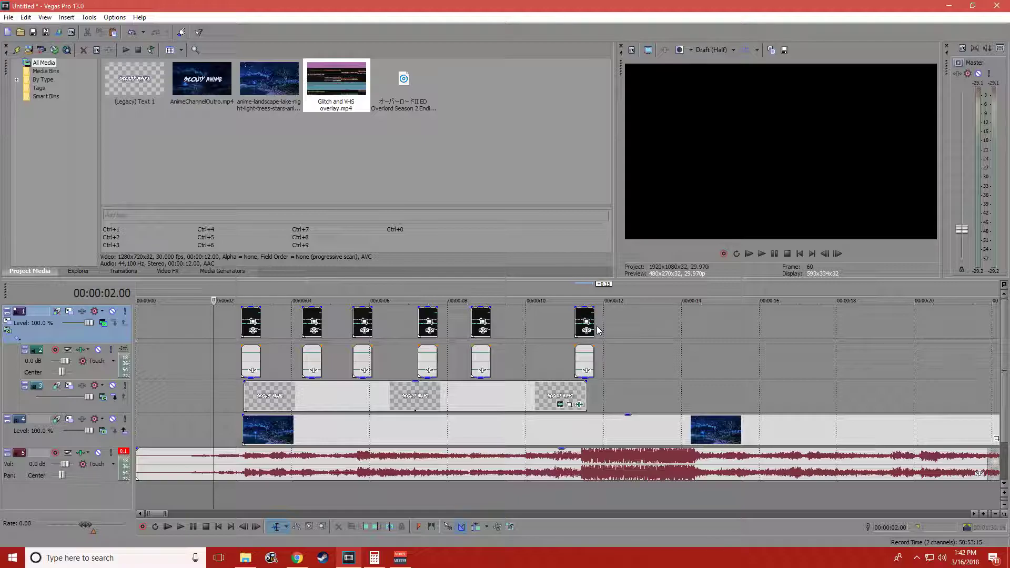
Adjust the fifth glitch event so it uses a different part of the overlay, and play on past the title's end
mouse_move(489, 315)
left_mouse_down()
mouse_move(504, 319)
mouse_move(487, 320)
left_mouse_up()
left_click(453, 321)
key("space")
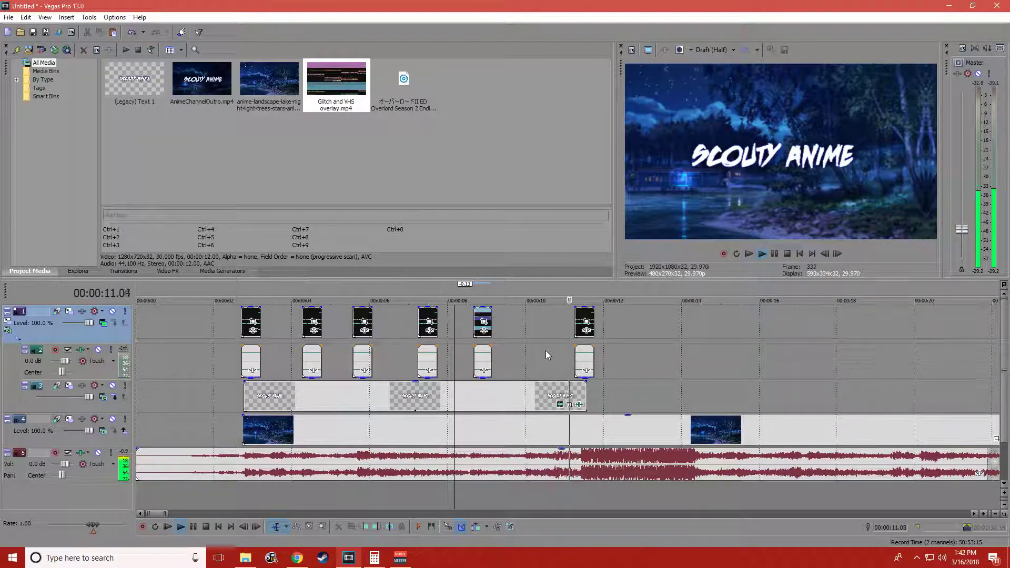
scroll(549, 345, "down", 2)
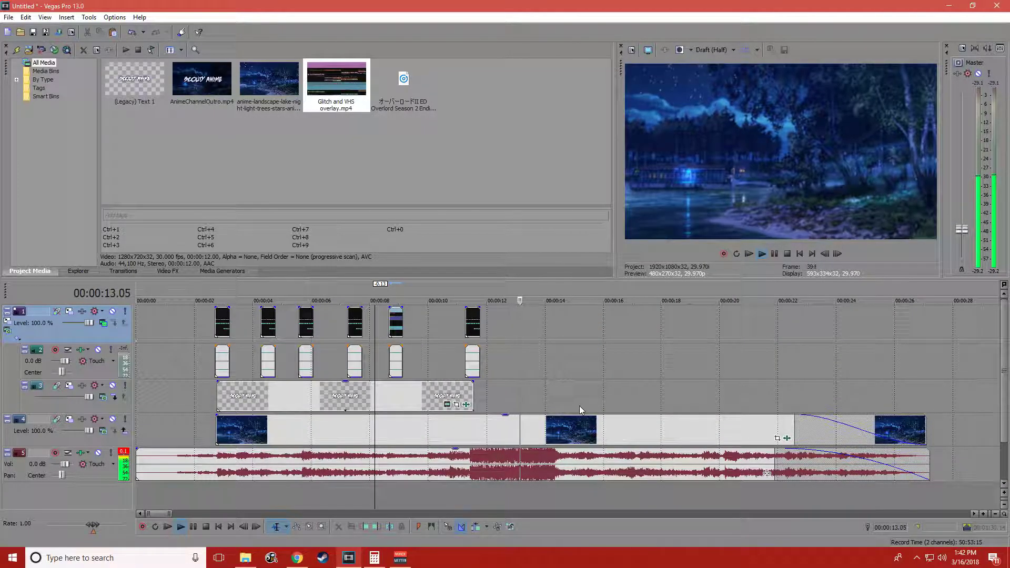
key("space")
left_click(558, 369)
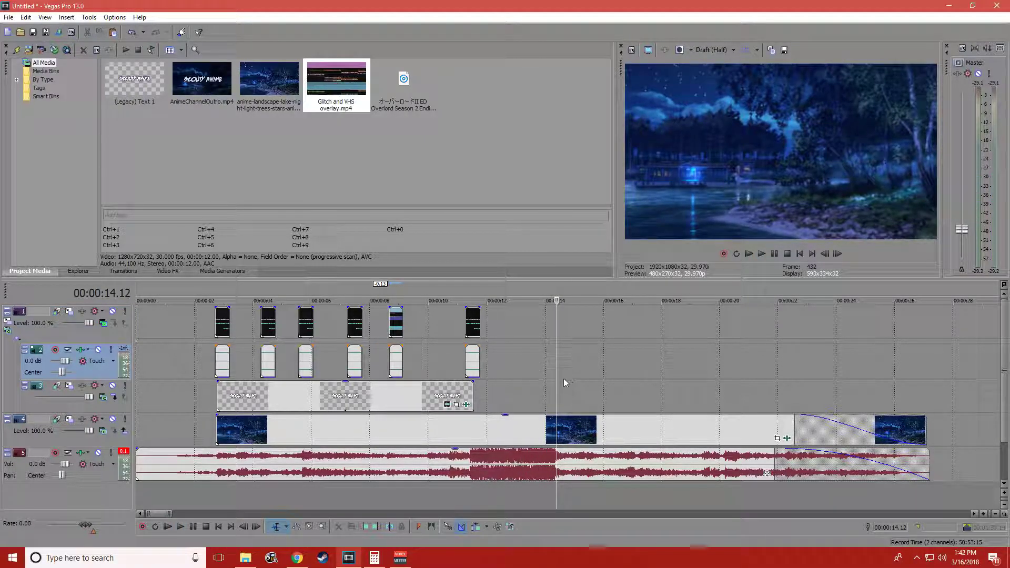
Copy the title event and paste it at 00:00:14.06 as a new copy of the source media, and preview its lead-in
left_click(409, 397)
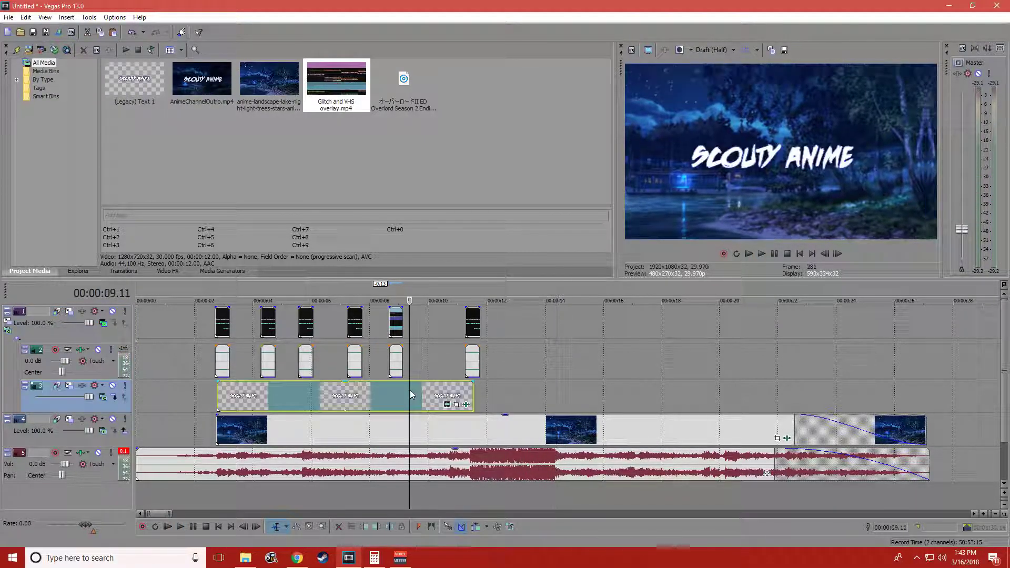
left_click(540, 366)
left_click(405, 389)
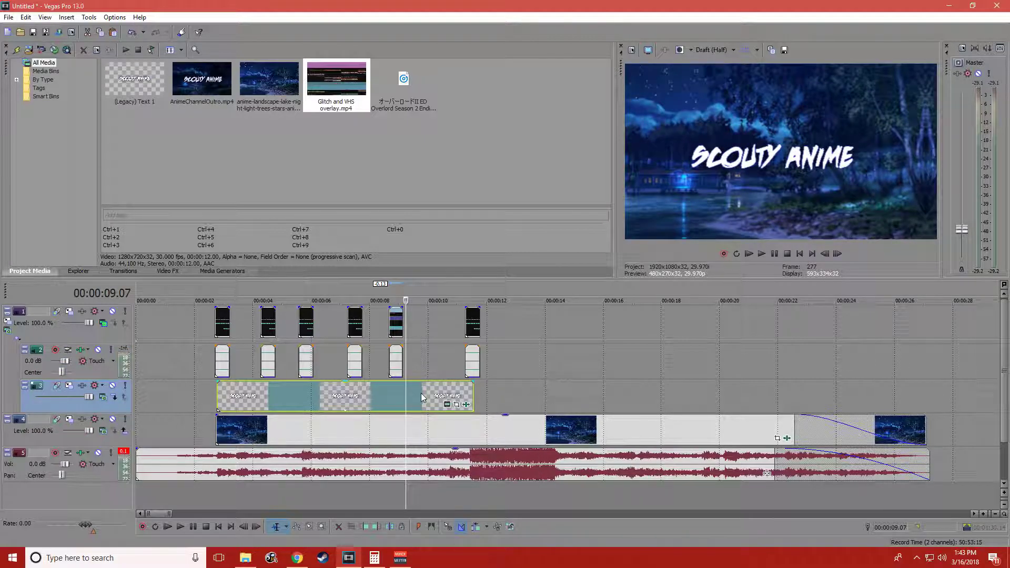
left_click(553, 394)
left_click(552, 394)
key("ctrl+v")
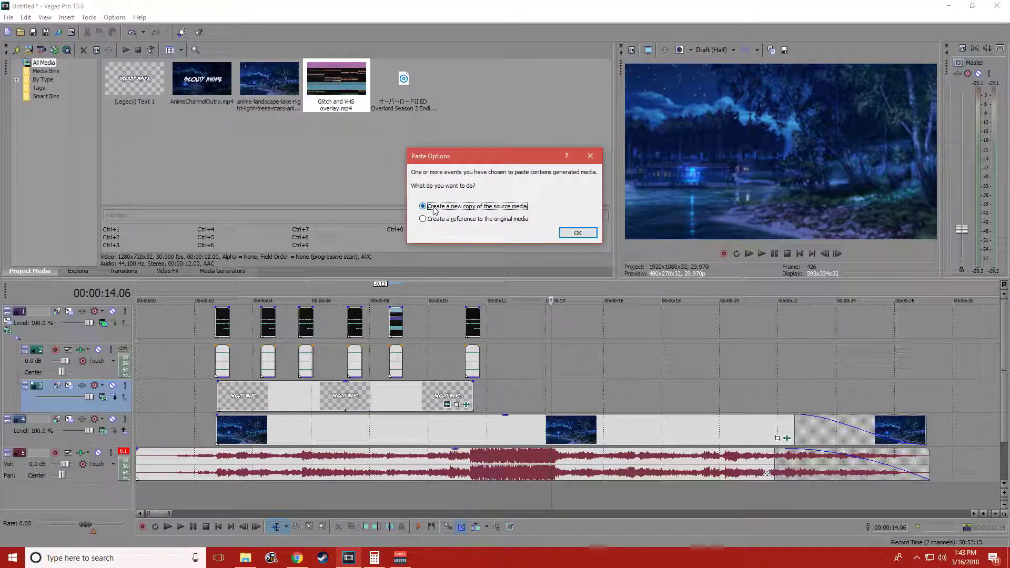
left_click(584, 233)
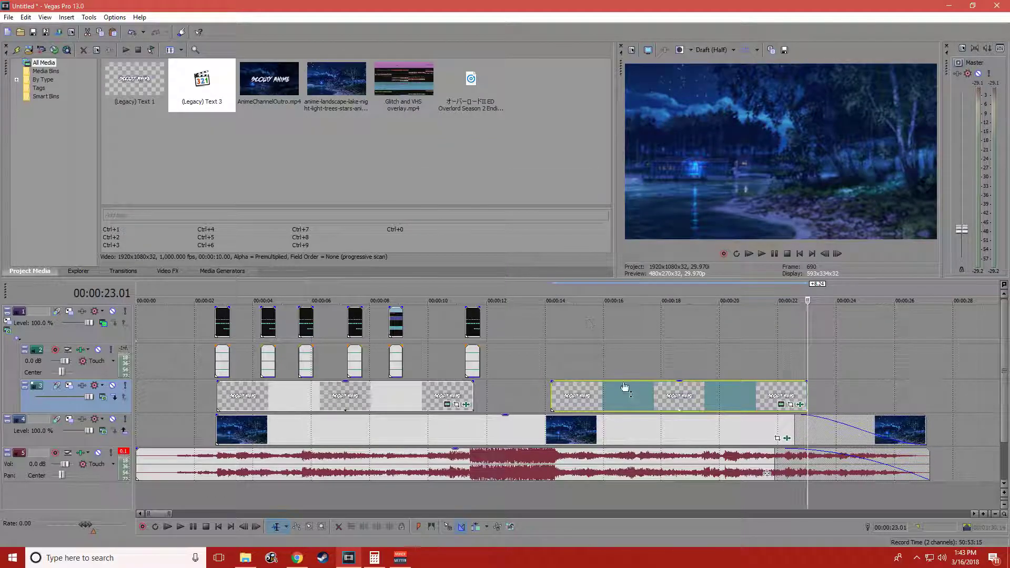
scroll(547, 407, "up", 2)
left_click(542, 407)
key("space")
key("space")
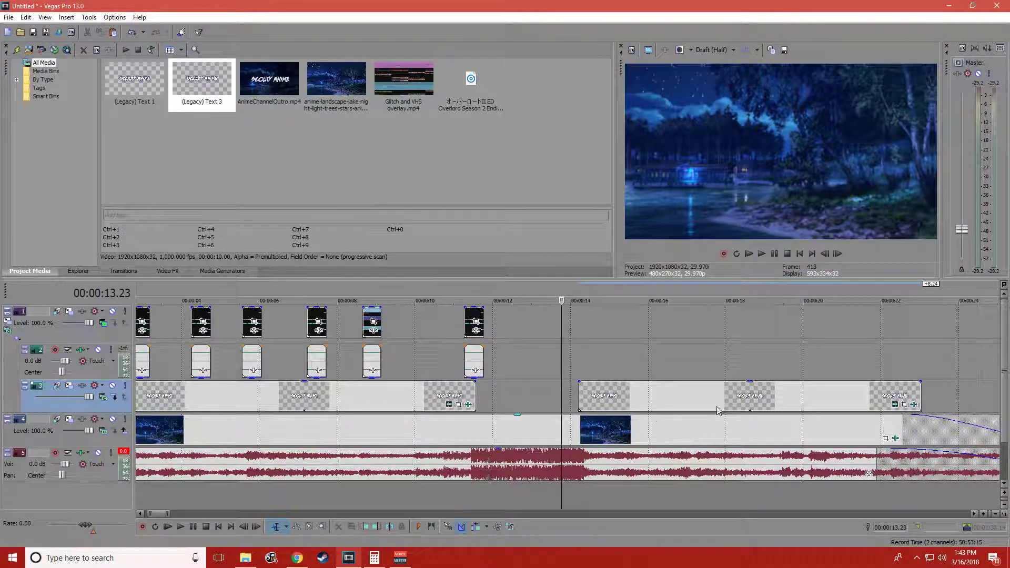
Replace the text of the second title event with VIDEO
left_click(894, 406)
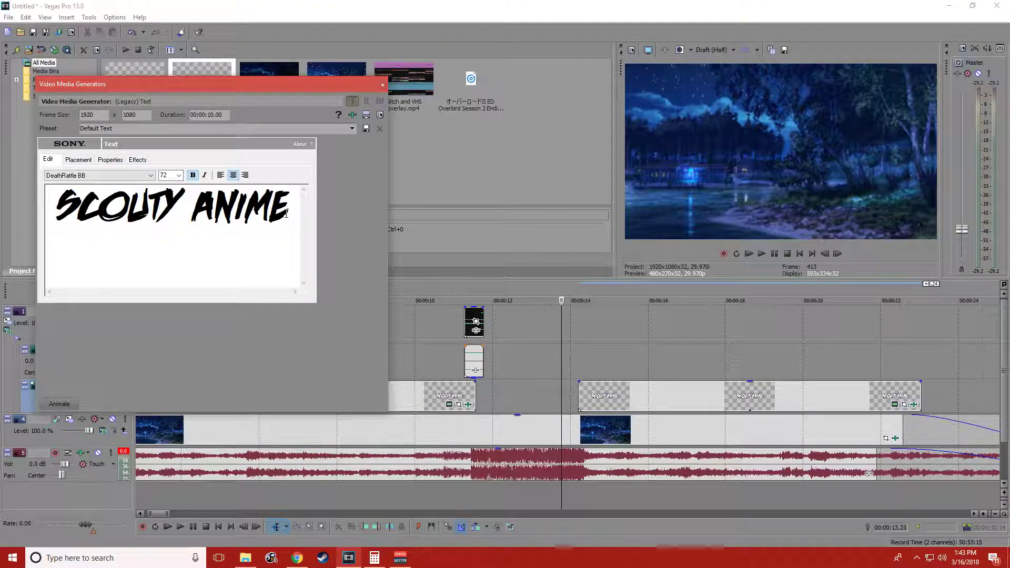
left_click_drag(286, 213, 13, 202)
type("VIDEO")
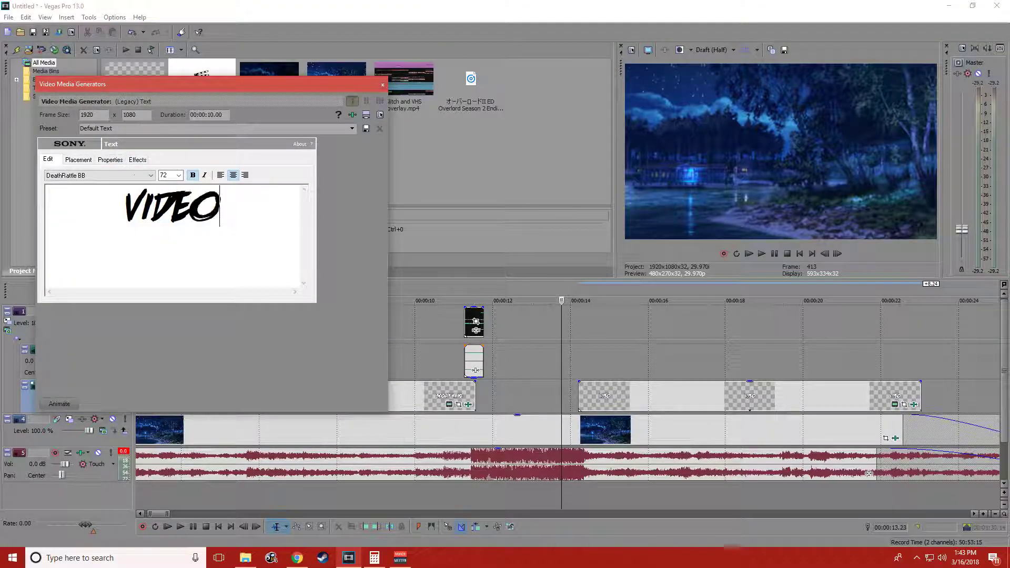
Place the VIDEO text in the lower left of the frame at X -0.444, Y 0.702, and preview it on the image
left_click(79, 160)
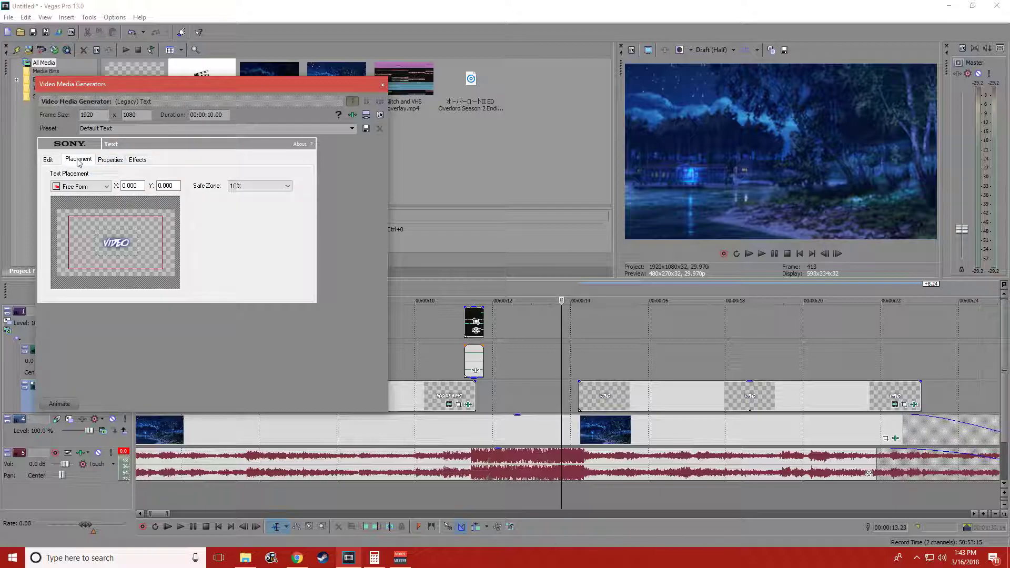
left_click_drag(120, 241, 99, 265)
left_click(593, 352)
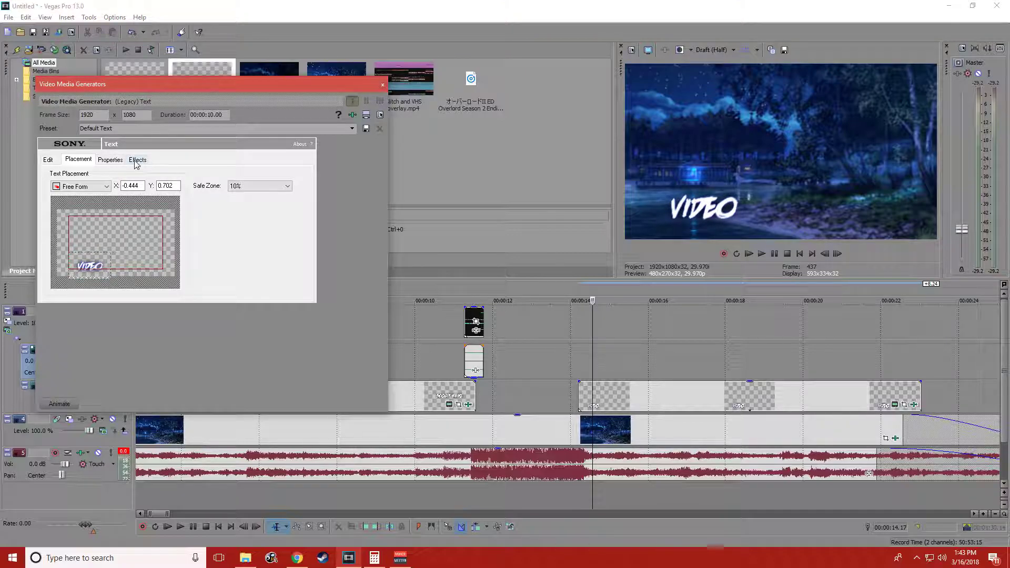
Finish editing the VIDEO text and slightly lower the opacity of its event
left_click(383, 84)
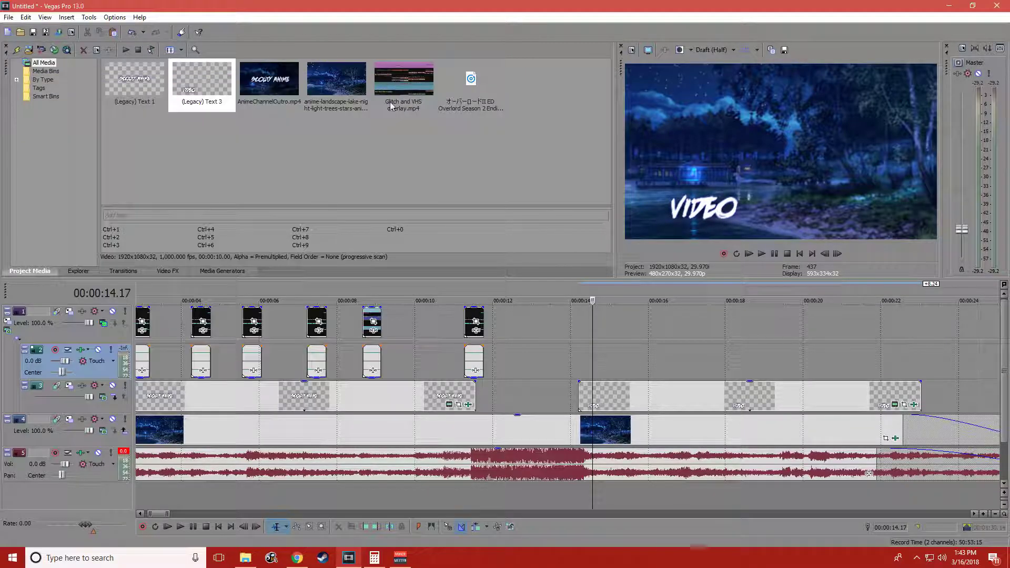
scroll(658, 399, "down", 1)
left_click(655, 396)
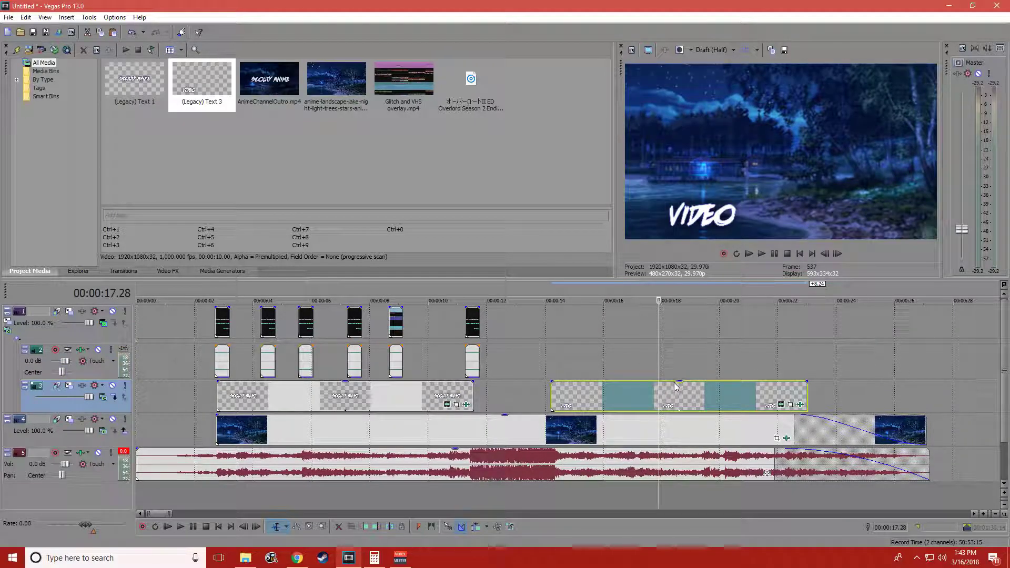
left_click_drag(675, 383, 679, 388)
Copy the last glitch event and its displacement event to the start of the VIDEO caption, and preview that moment
left_click(531, 369)
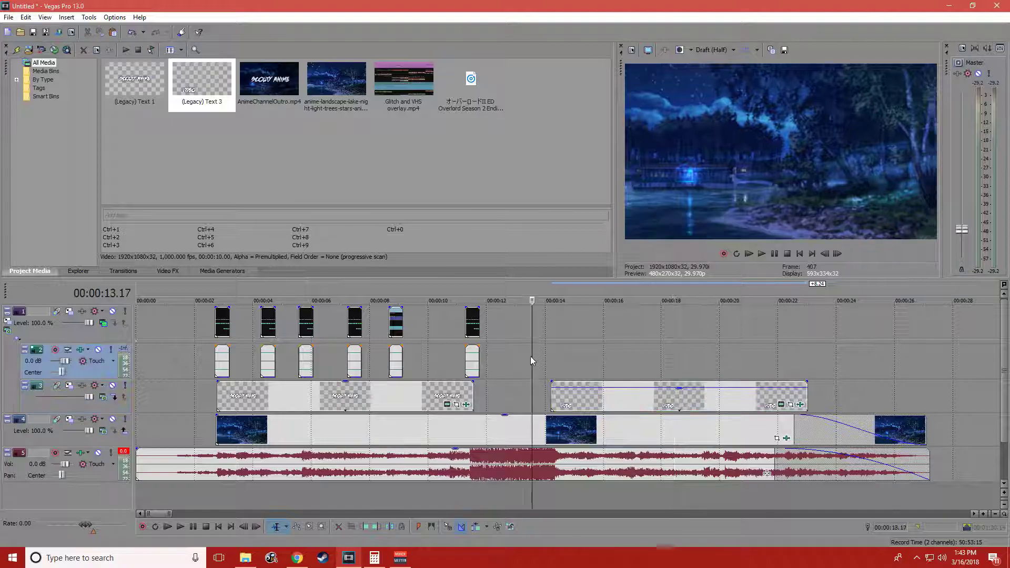
left_click_drag(474, 320, 553, 323)
left_click(530, 331)
key("space")
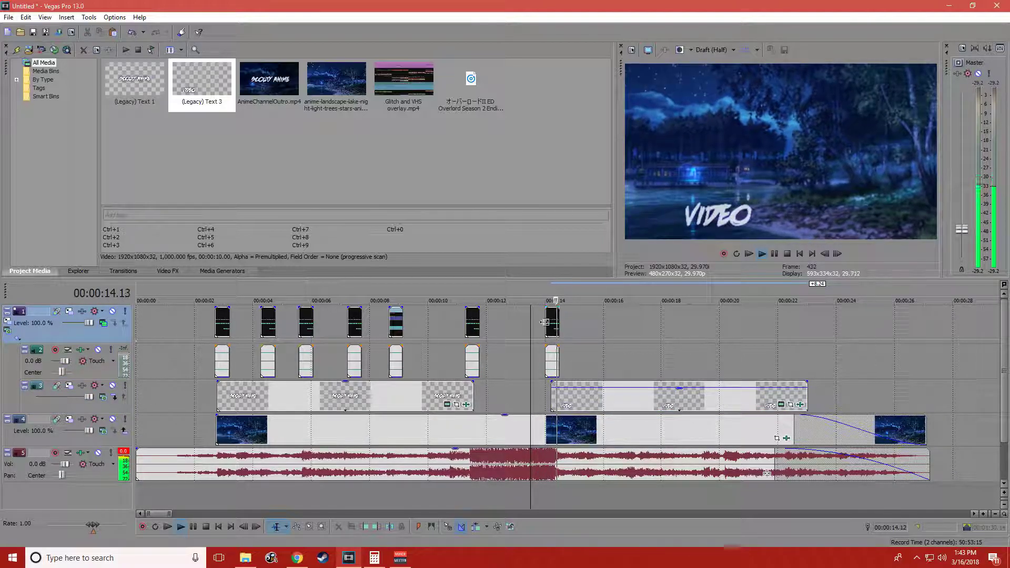
key("space")
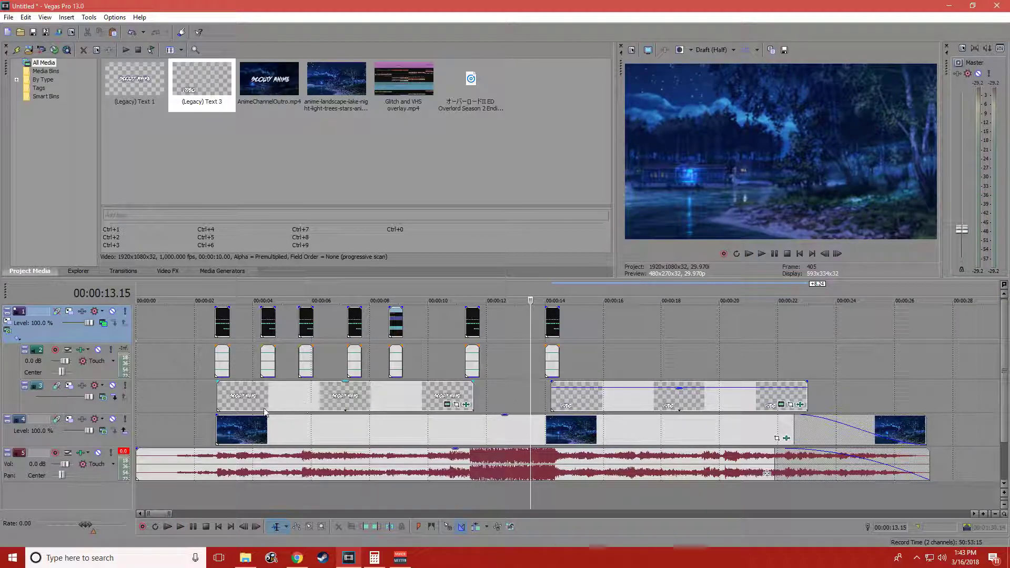
Insert a new video track above the text track and make it a compositing child of the displacement group
right_click(124, 408)
left_click(152, 261)
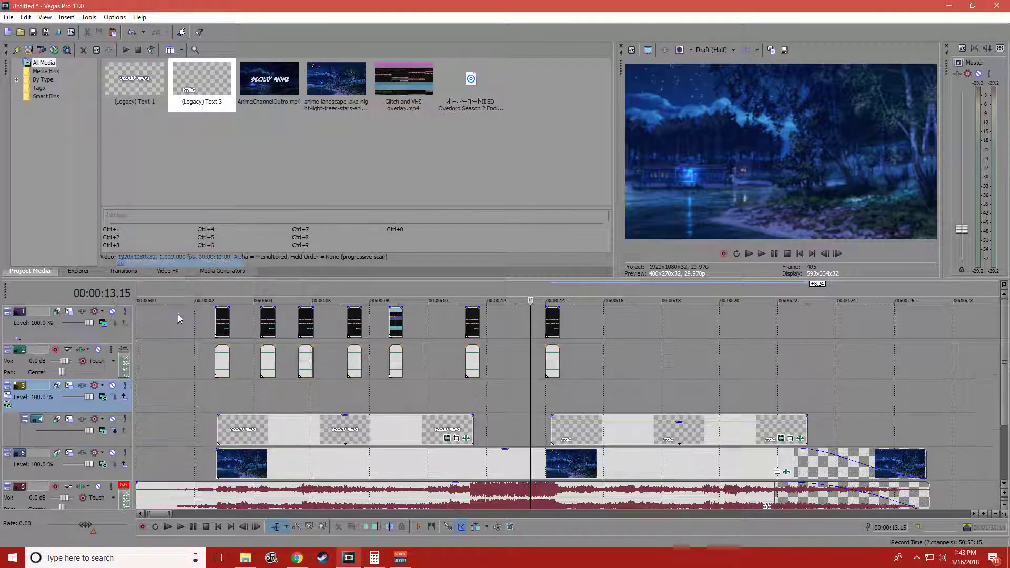
left_click(124, 398)
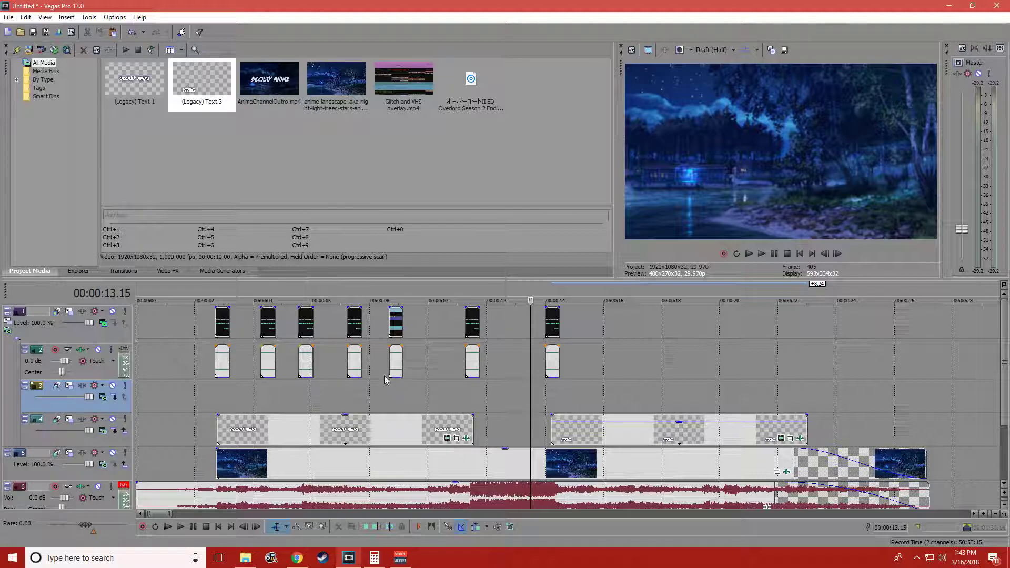
Paste the title event onto the new track at 00:00:14.05, creating a new copy of the source media
left_click(583, 433)
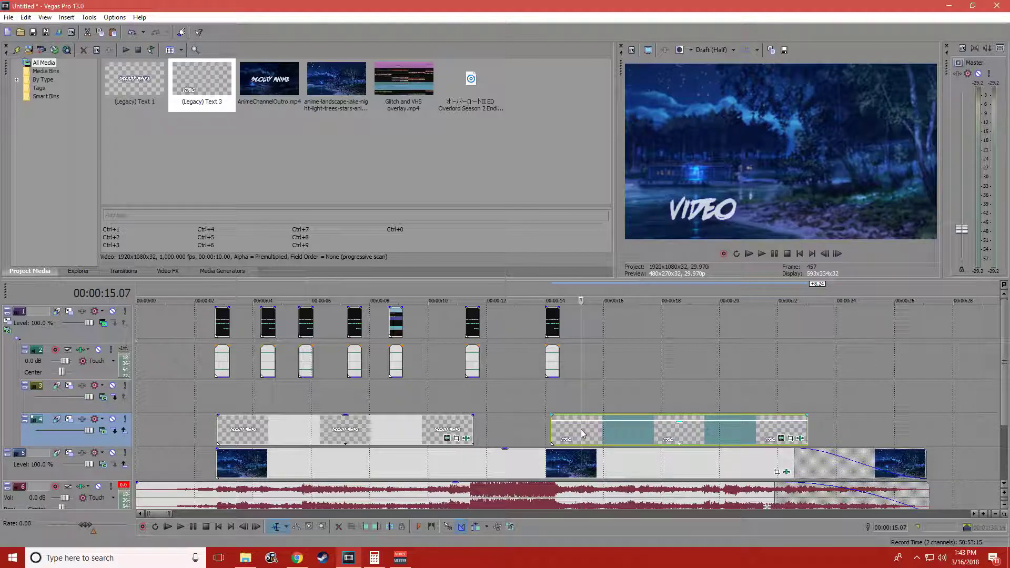
left_click(551, 402)
key("ctrl+v")
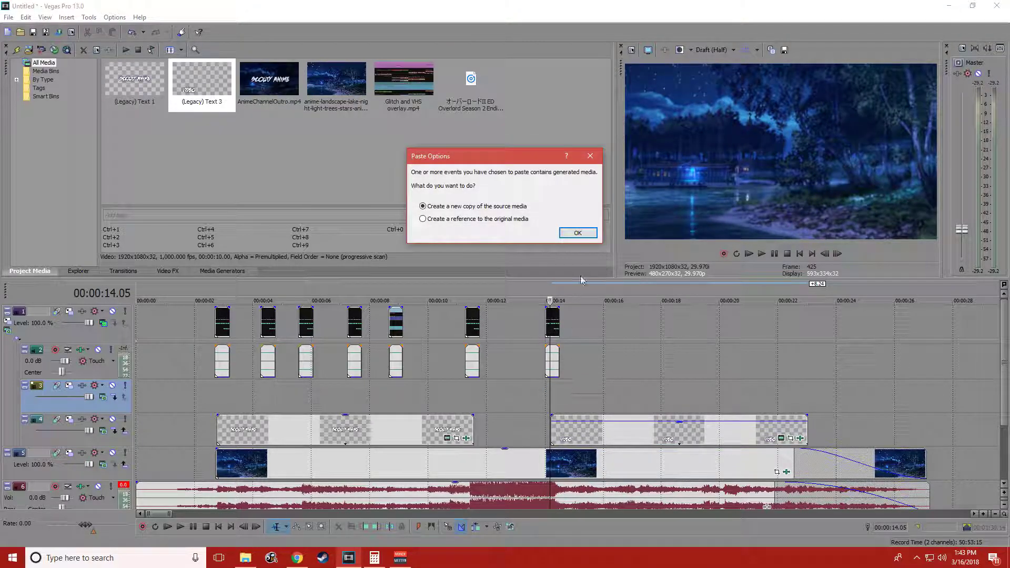
left_click(581, 233)
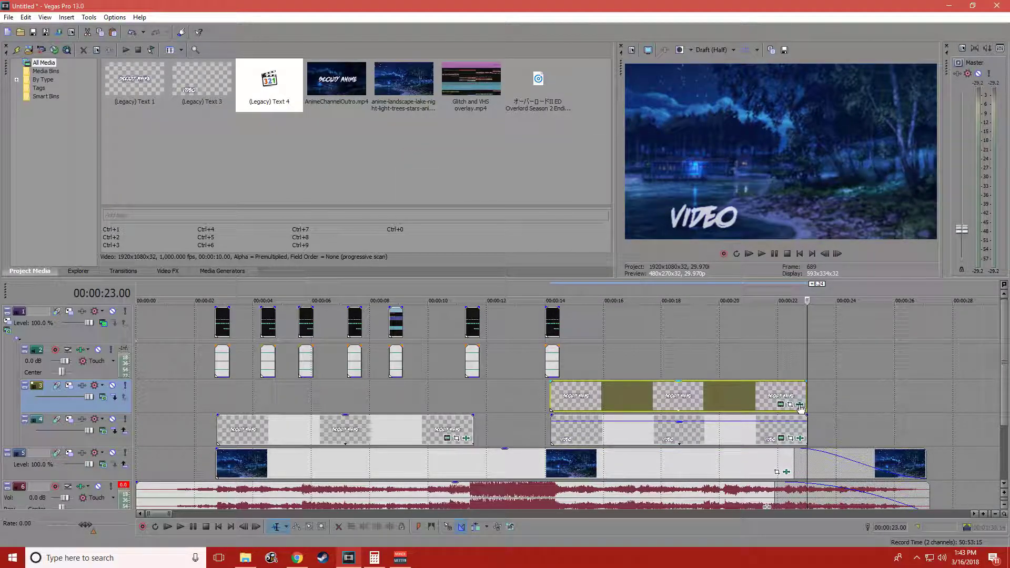
Replace the text of the pasted title event with SUBSCRIBE
left_click(800, 405)
left_click_drag(284, 218, 52, 208)
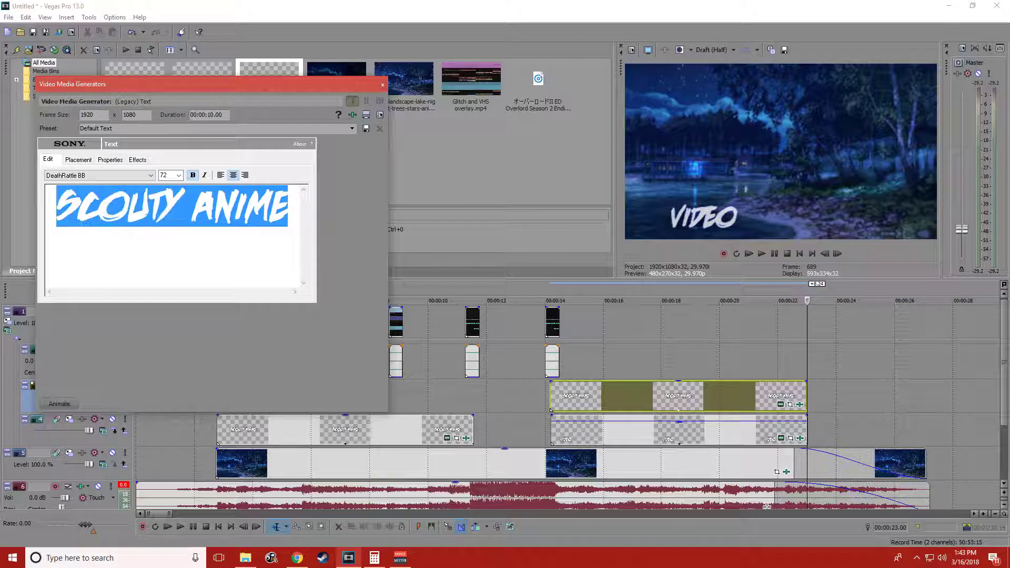
type("SLVS")
key("BackSpace")
key("BackSpace")
type("BSCRIBER")
key("BackSpace")
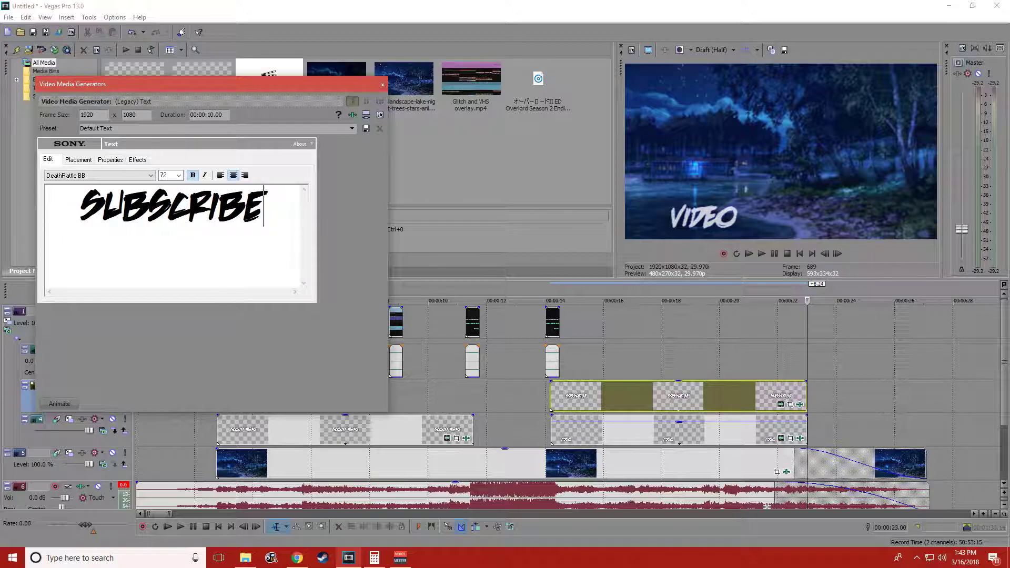
left_click(382, 84)
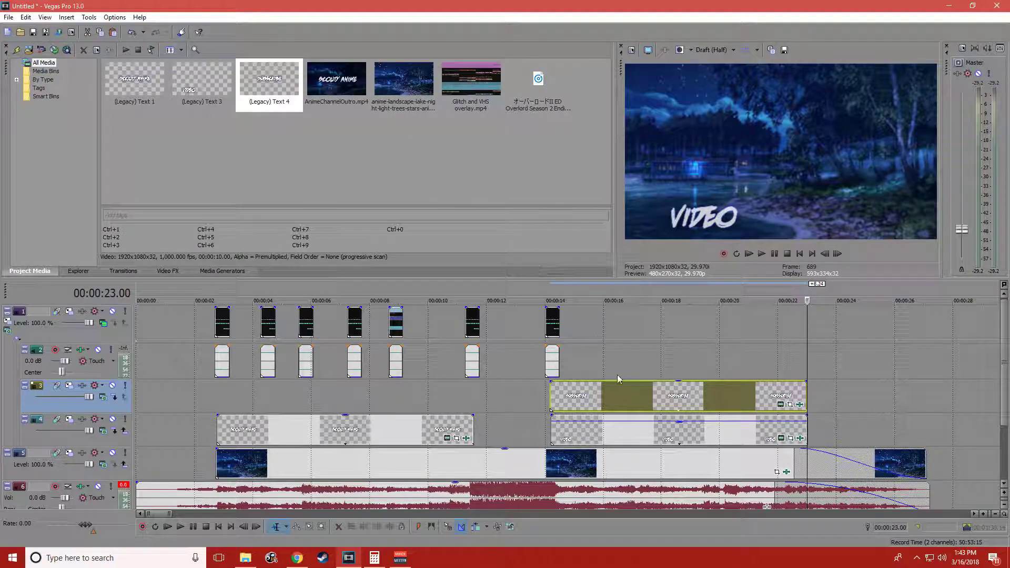
Place the SUBSCRIBE text in the lower right of the frame at X 0.444, Y 0.702, and slightly lower its event opacity
left_click(555, 398)
left_click(785, 404)
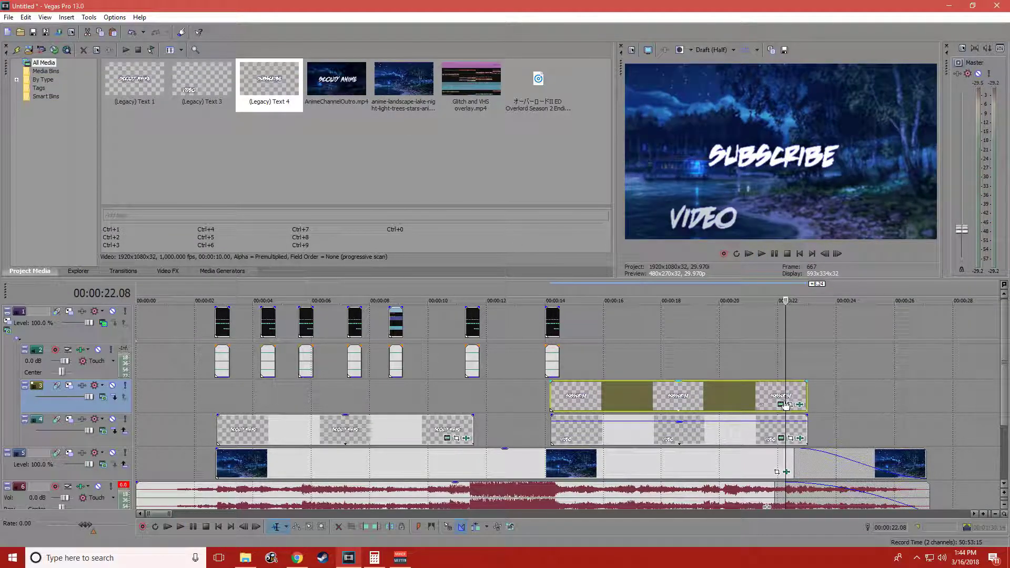
left_click(781, 404)
left_click(79, 160)
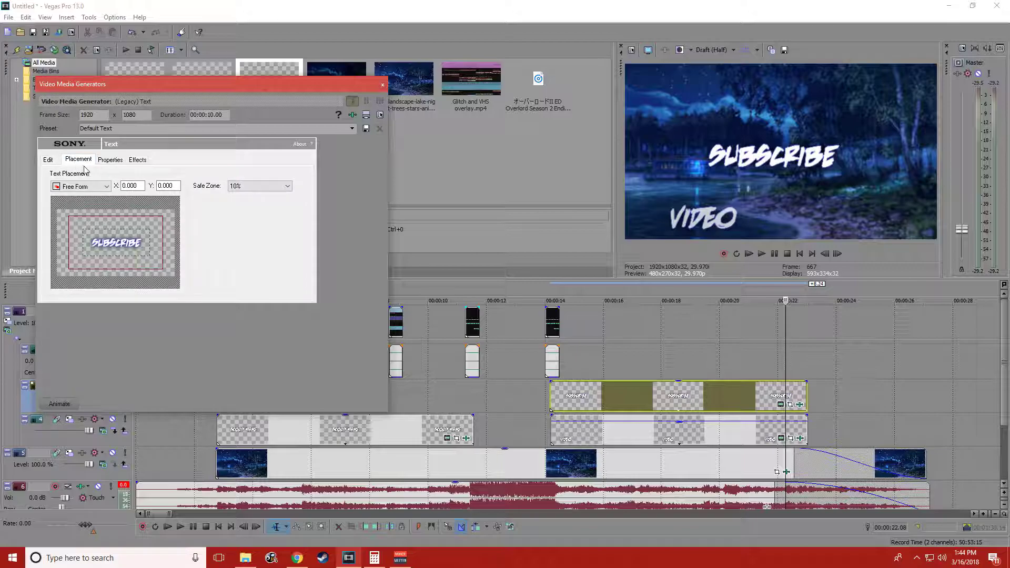
left_click_drag(125, 248, 150, 271)
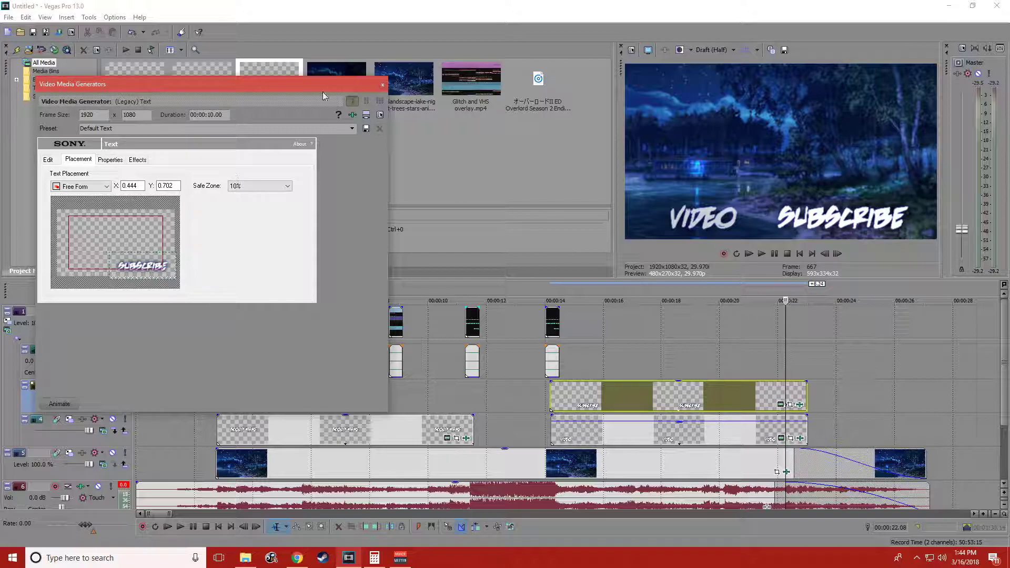
left_click(383, 84)
left_click_drag(684, 385, 685, 393)
Paste four copies of the glitch and displacement events over the captions at about 15.7, 18, 20 and 22.7 seconds
left_click(554, 314)
left_click(594, 329)
left_click(593, 330)
key("ctrl+v")
left_click(662, 327)
key("ctrl+v")
left_click(721, 322)
key("ctrl+v")
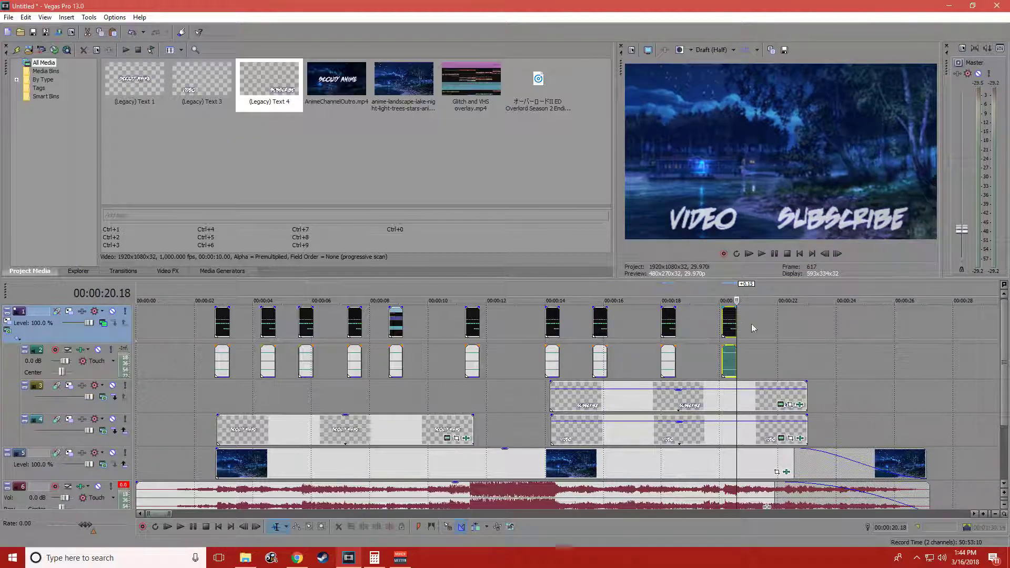
left_click(800, 324)
key("ctrl+v")
Preview the end of the captions and play the whole outro from near its beginning
left_click(788, 351)
key("space")
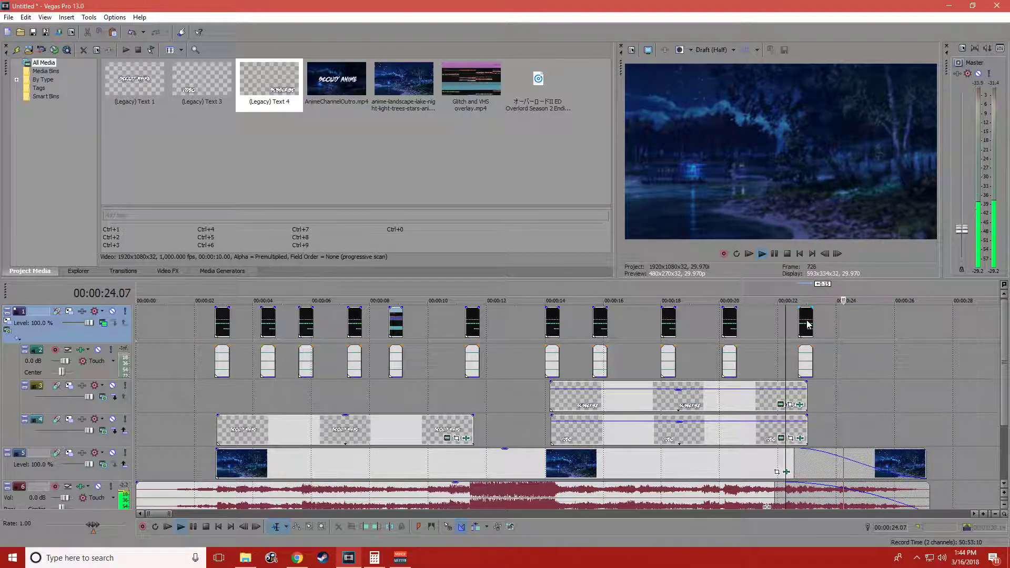
key("space")
scroll(777, 330, "down", 3)
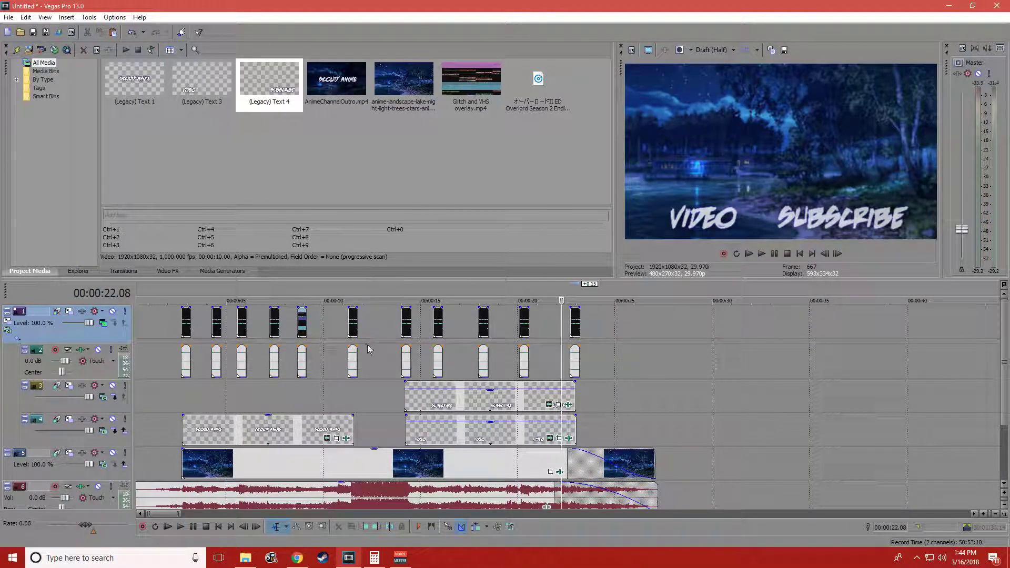
left_click(172, 393)
scroll(179, 405, "up", 3)
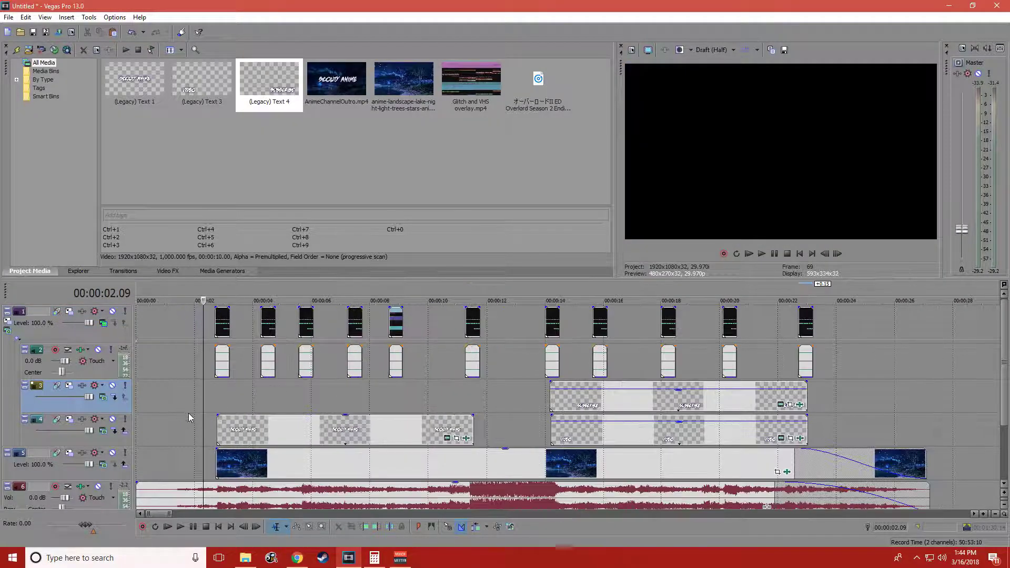
left_click(156, 400)
key("space")
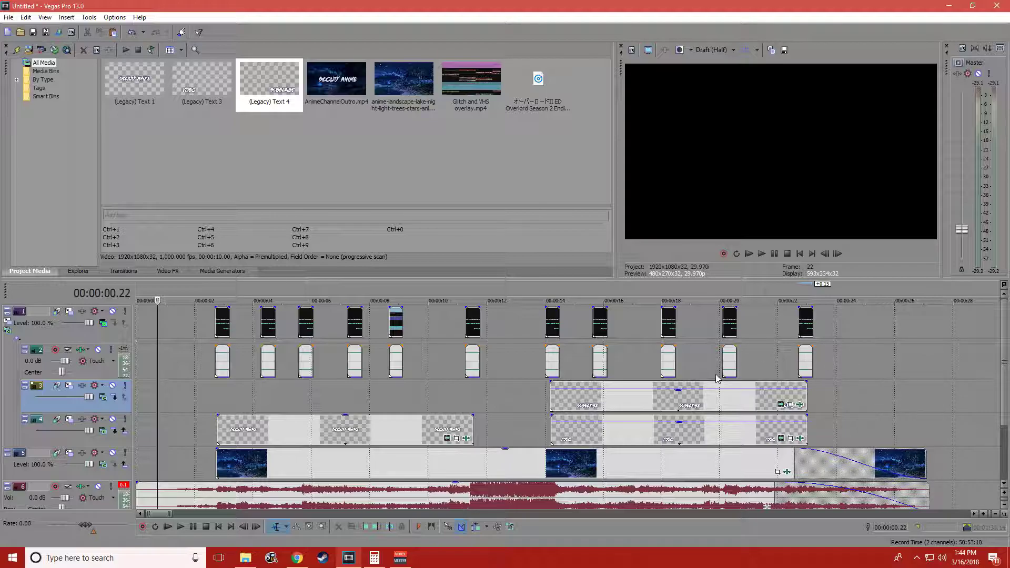
Select all events and mark the whole outro, from 0 to 00:00:27.10, as the time range
key("ctrl+a")
scroll(662, 423, "down", 3)
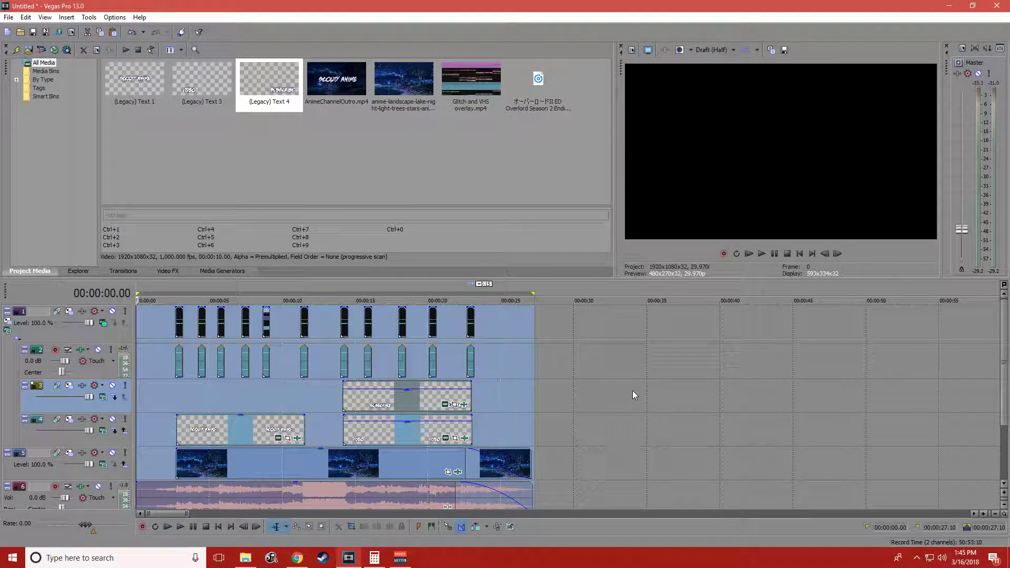